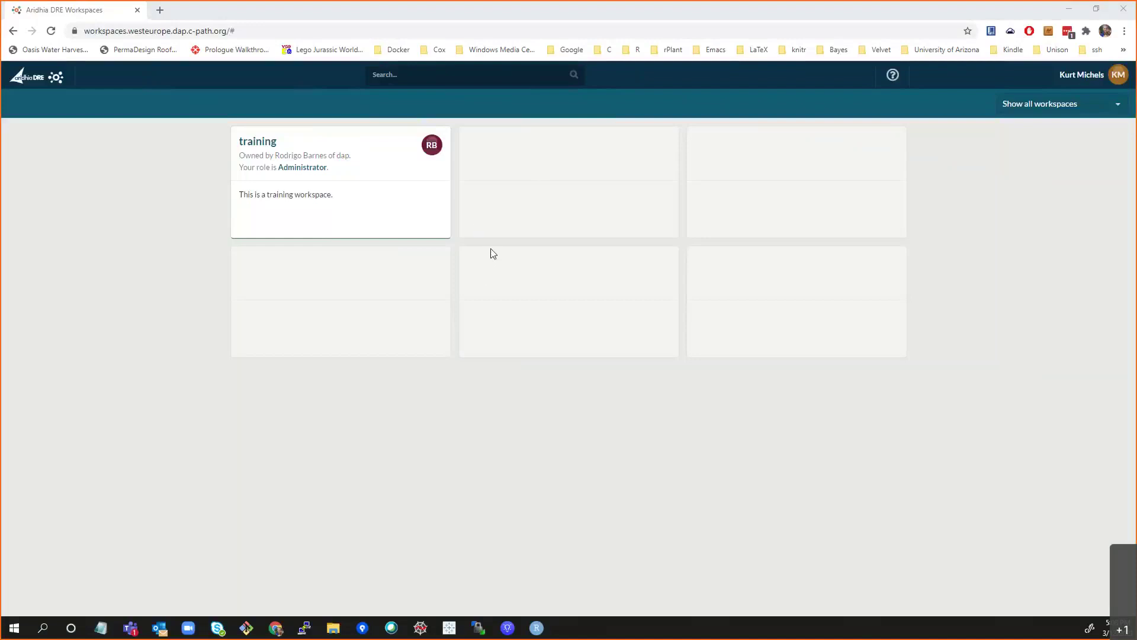
# Step: Open the training workspace and connect to its running FARA_App mini-app
pyautogui.click(522, 204)
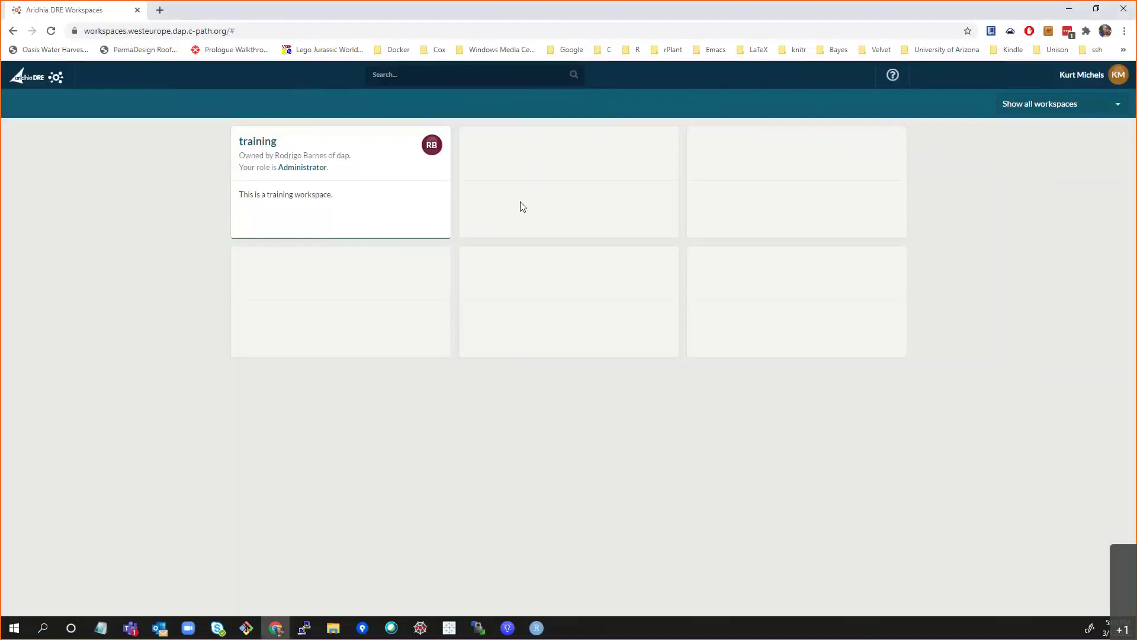
pyautogui.click(242, 30)
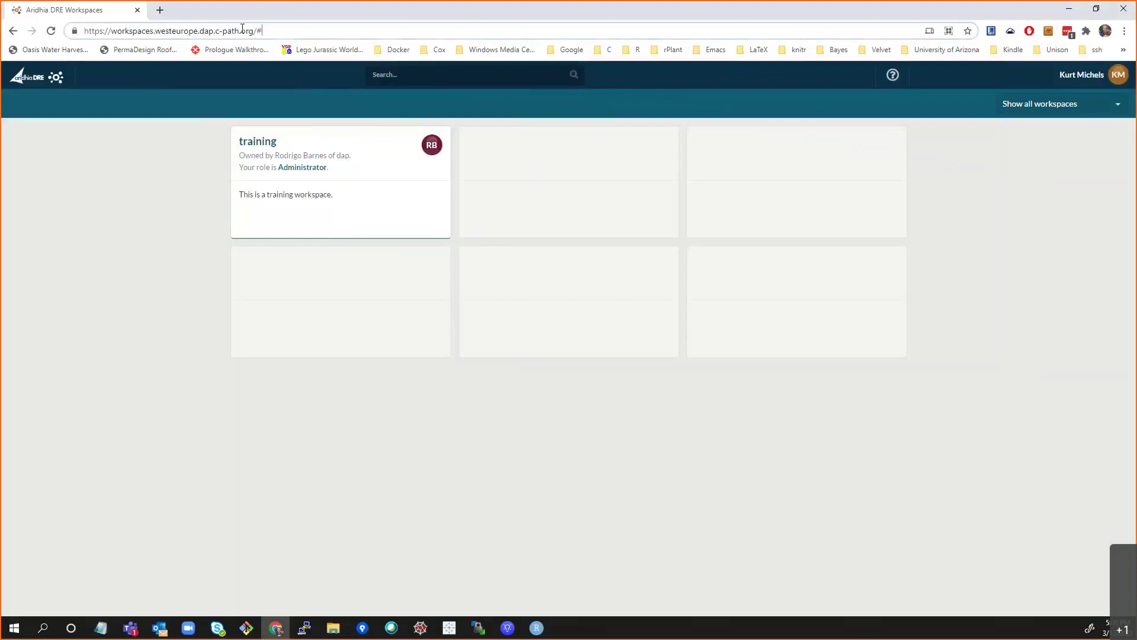
pyautogui.click(259, 146)
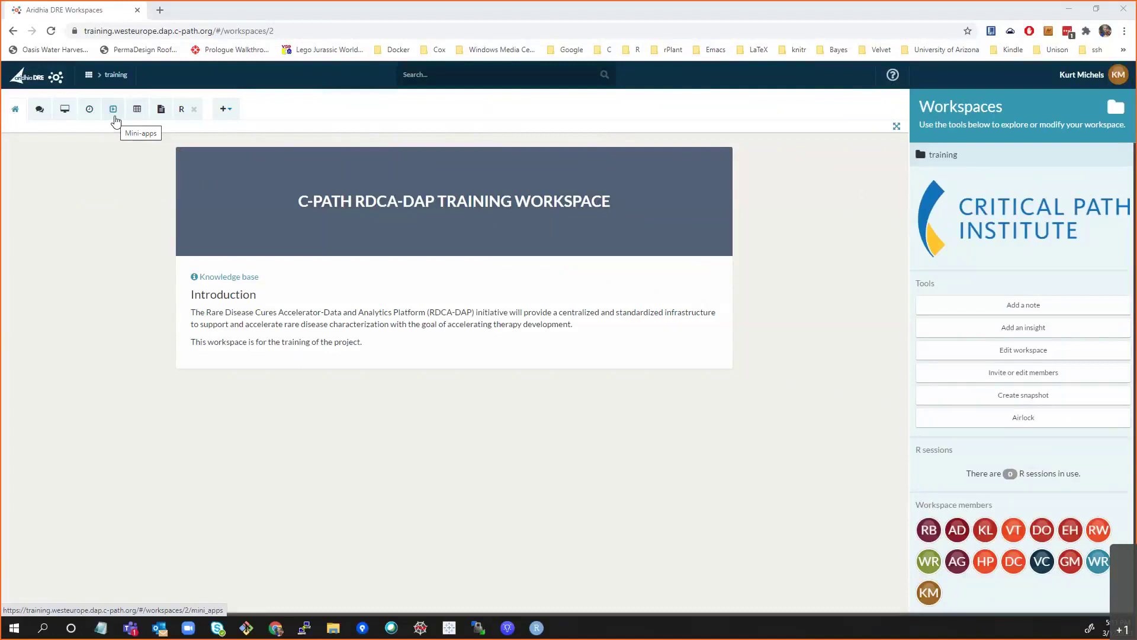
pyautogui.click(115, 120)
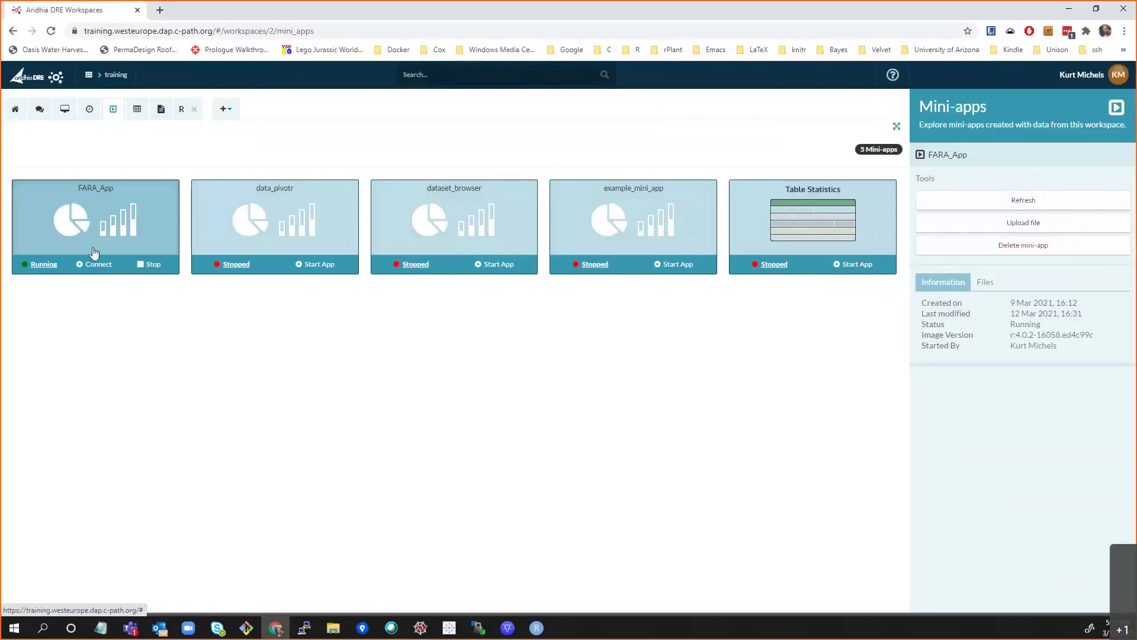
pyautogui.click(101, 265)
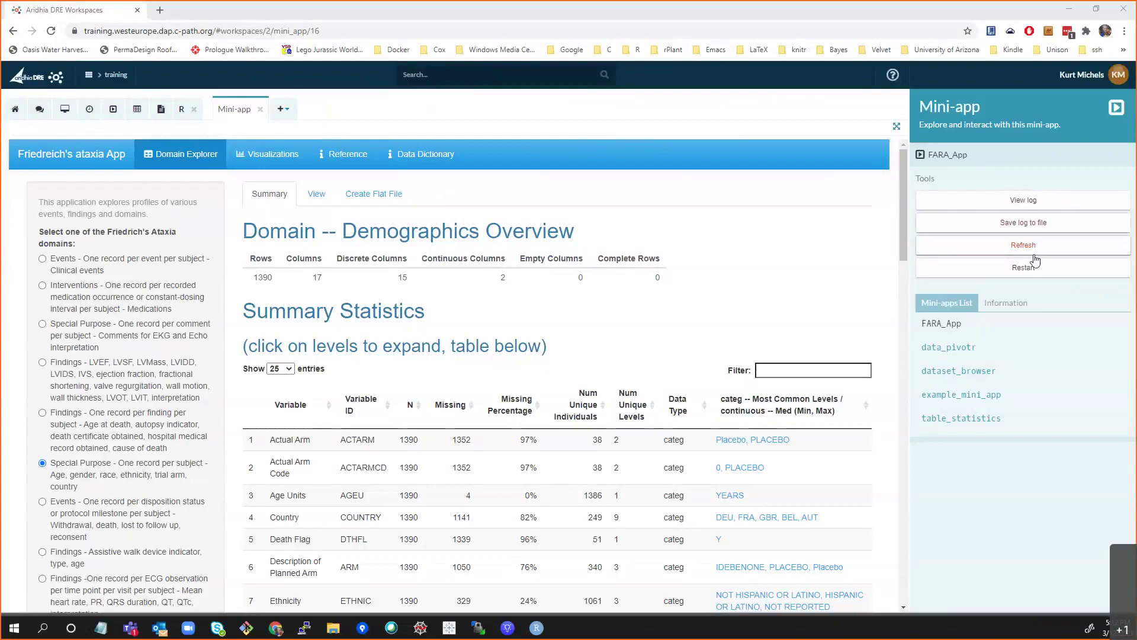
# Step: Display the FARA_App log, look through its entries, and hide the log again
pyautogui.click(1081, 74)
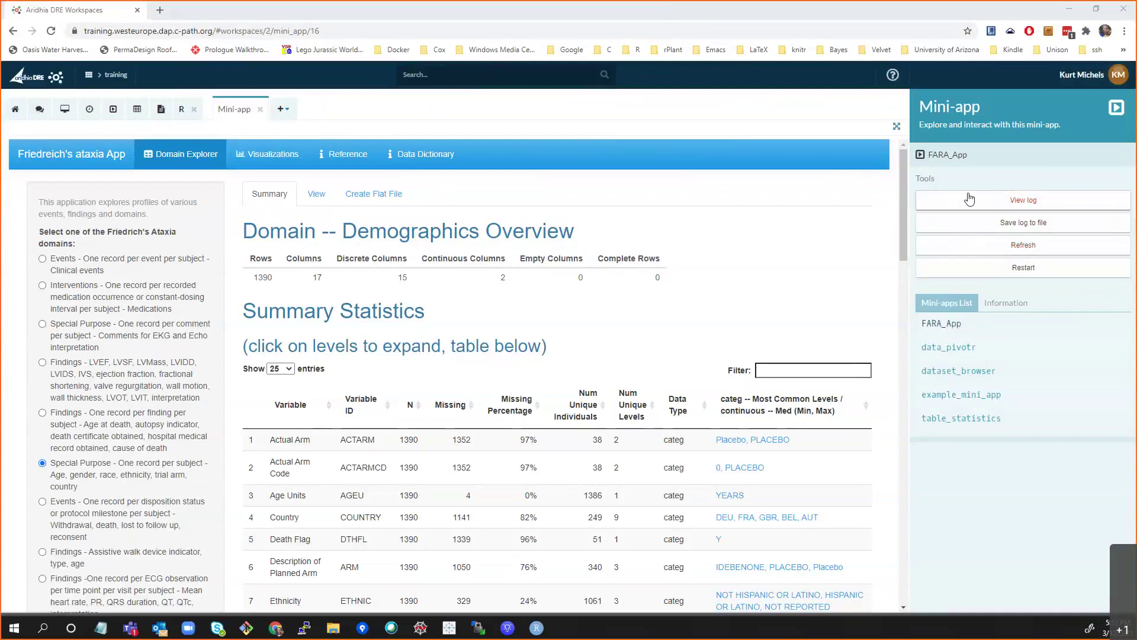
pyautogui.click(1021, 201)
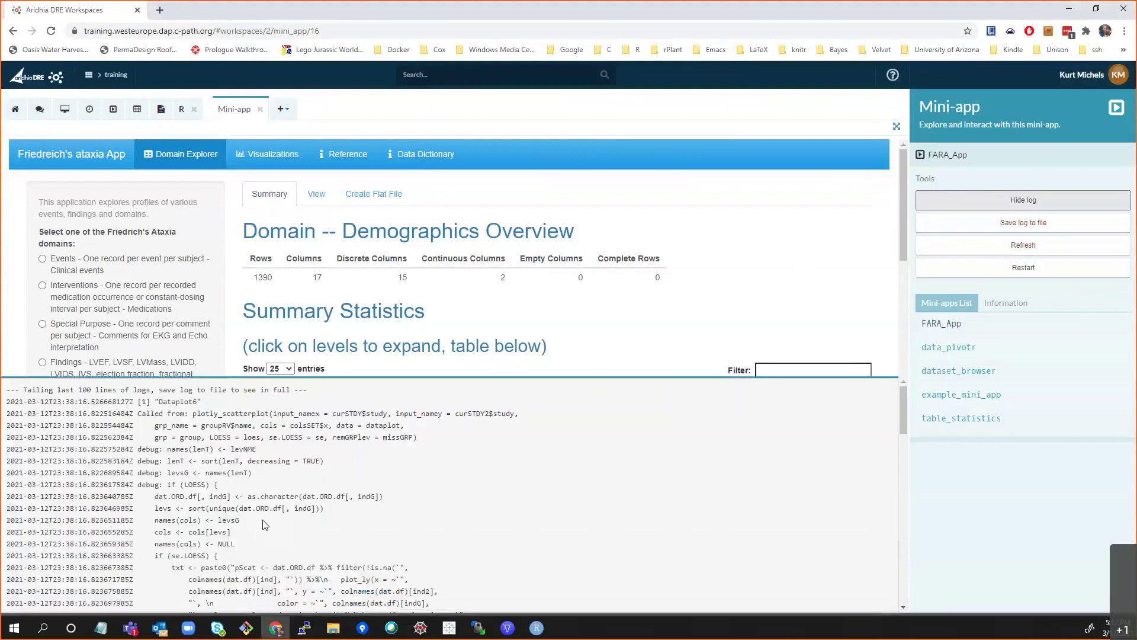
pyautogui.scroll(-10, 267, 525)
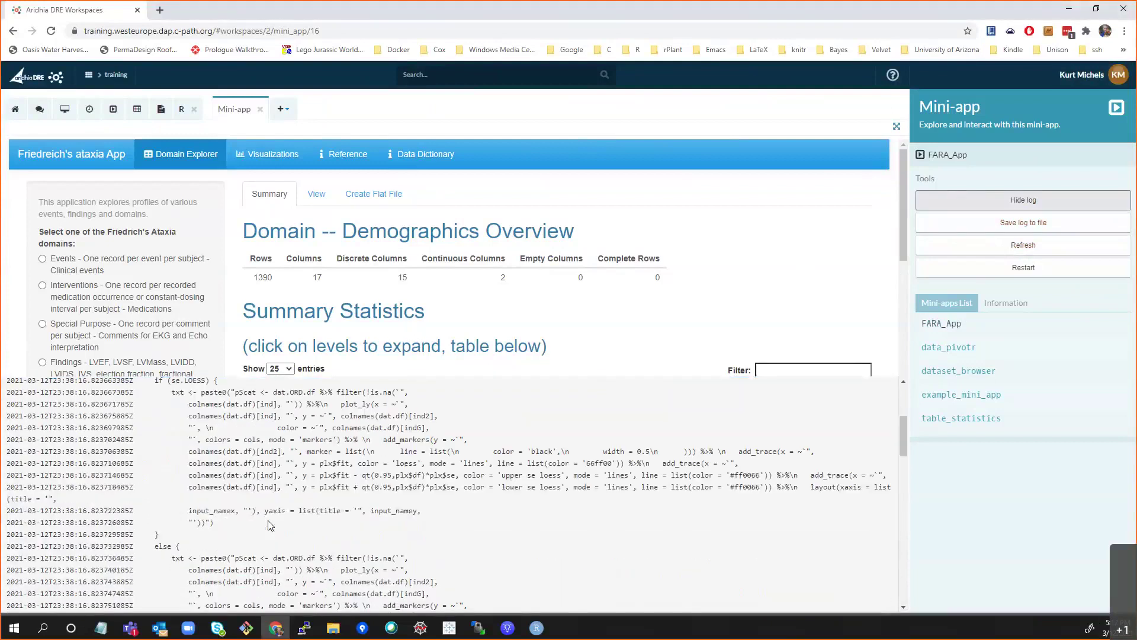
pyautogui.scroll(5, 270, 524)
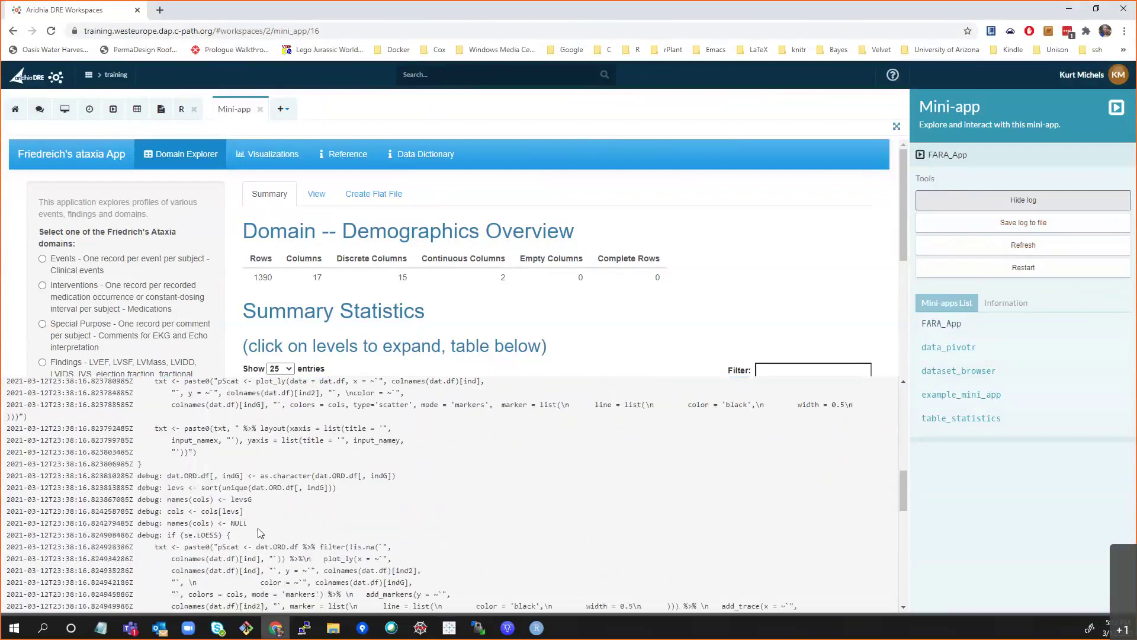
pyautogui.scroll(3, 376, 457)
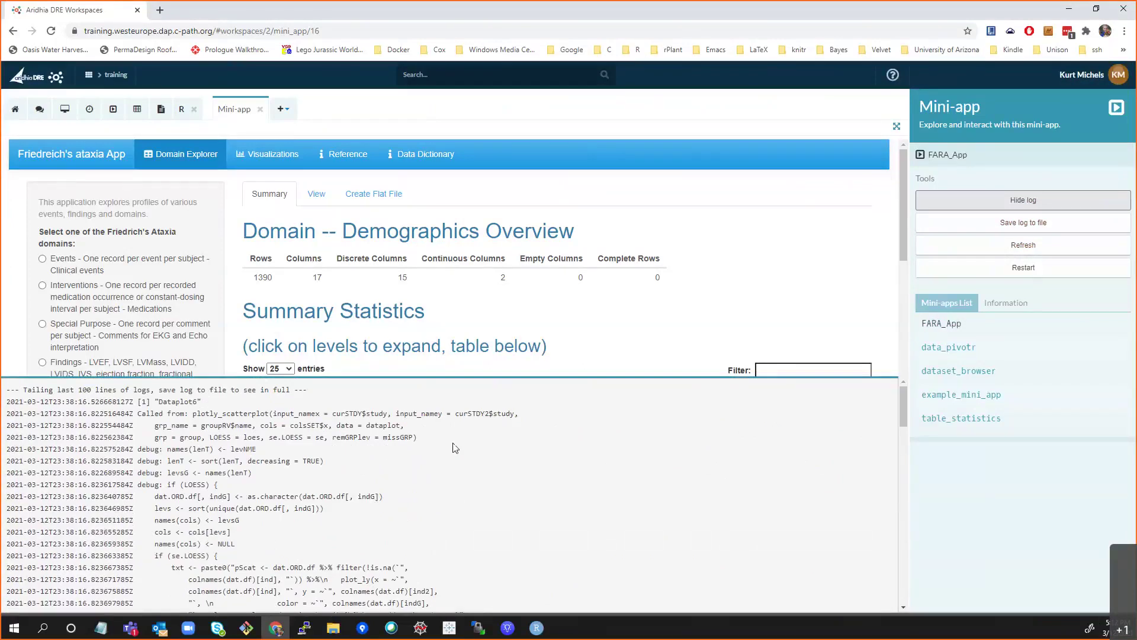
pyautogui.click(976, 202)
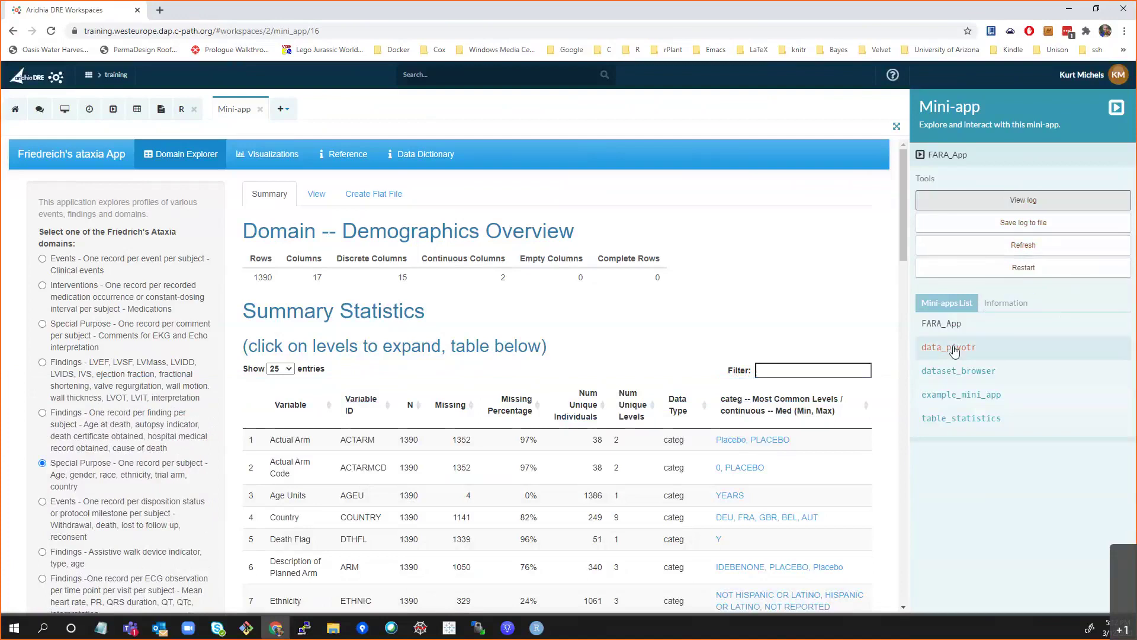
# Step: Expand the Friedreich's ataxia App to fill the whole workspace area
pyautogui.click(989, 323)
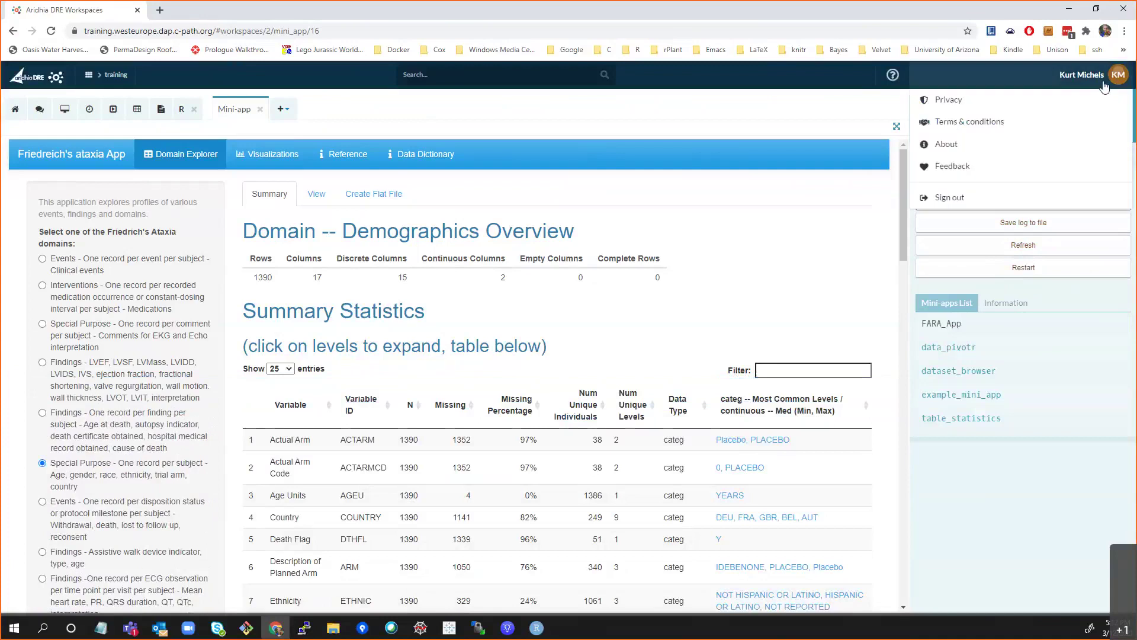
pyautogui.click(896, 127)
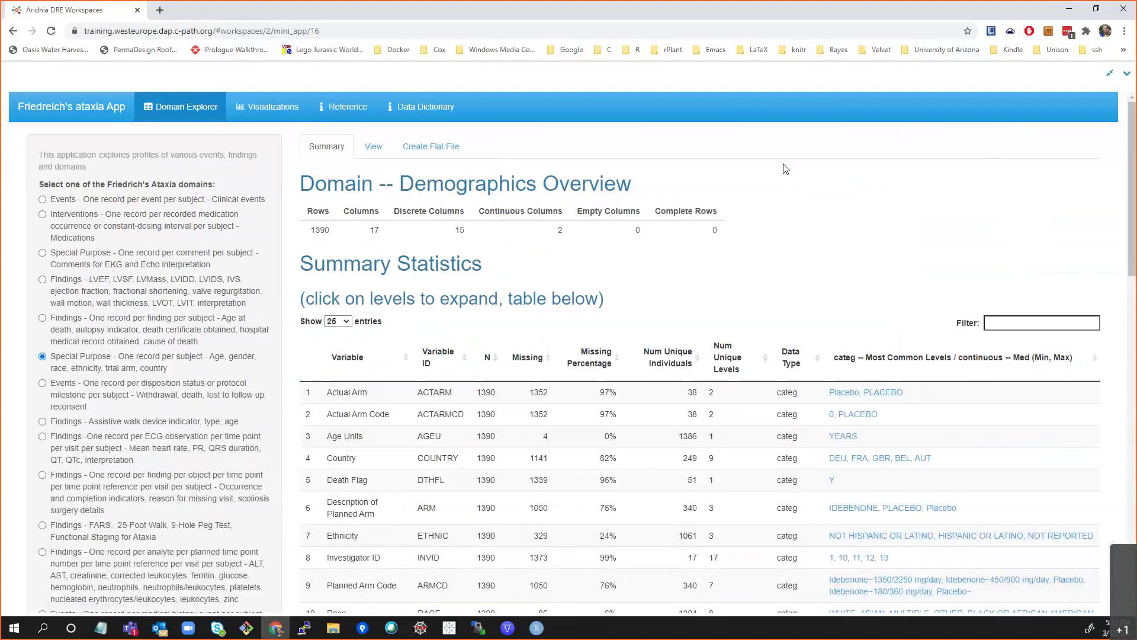
pyautogui.click(1110, 74)
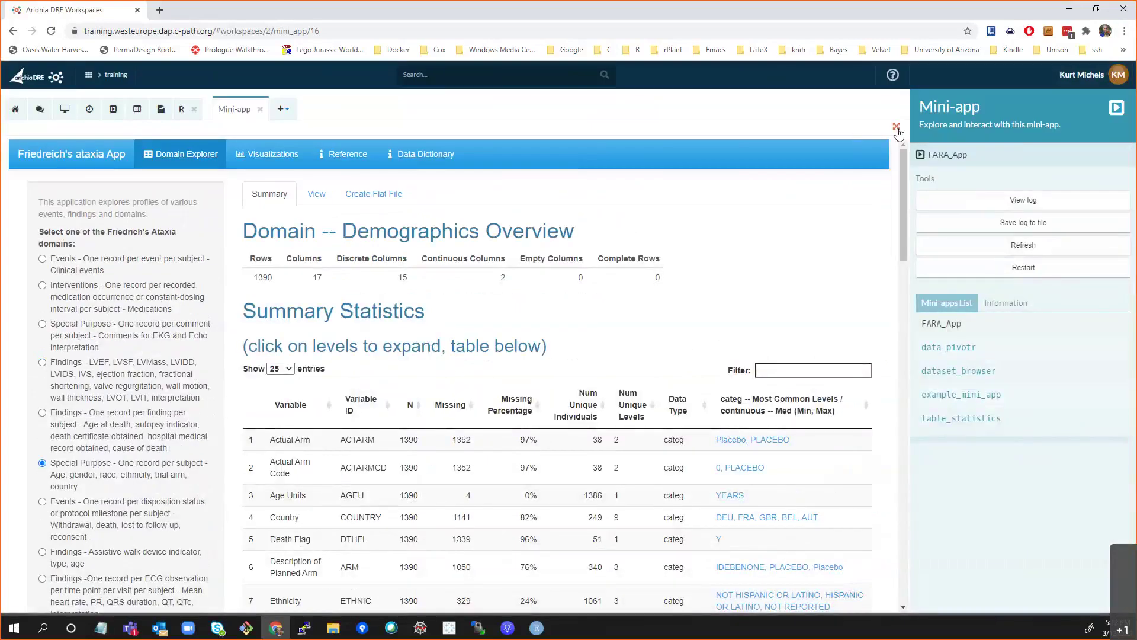
pyautogui.click(854, 133)
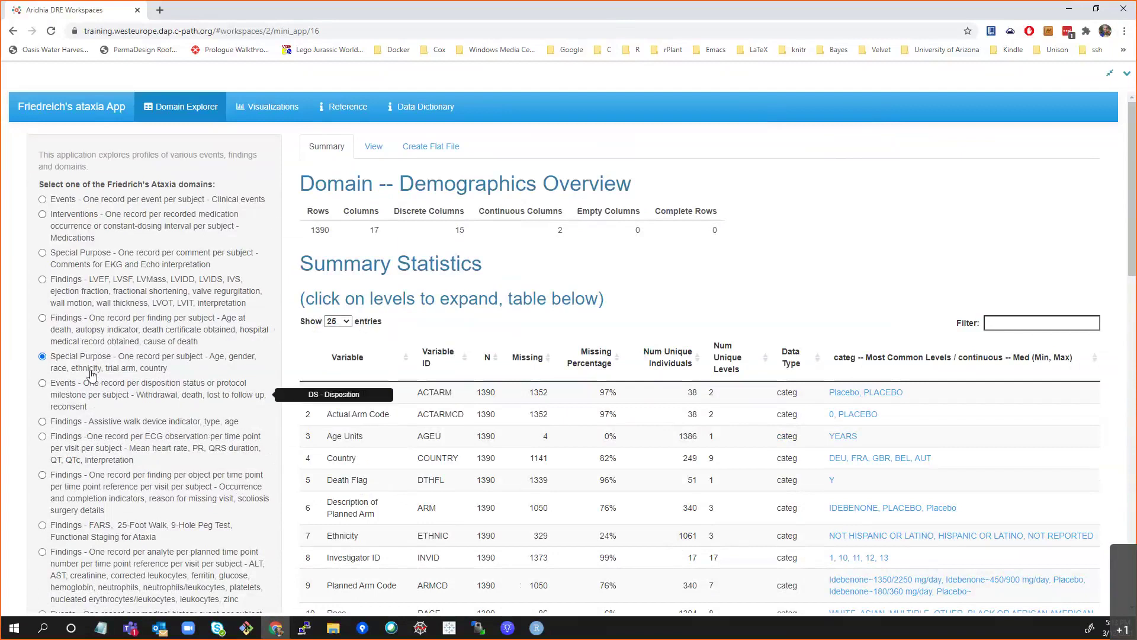
# Step: View the Death Details domain summary, then return to the Demographics domain and review its summary statistics
pyautogui.click(143, 336)
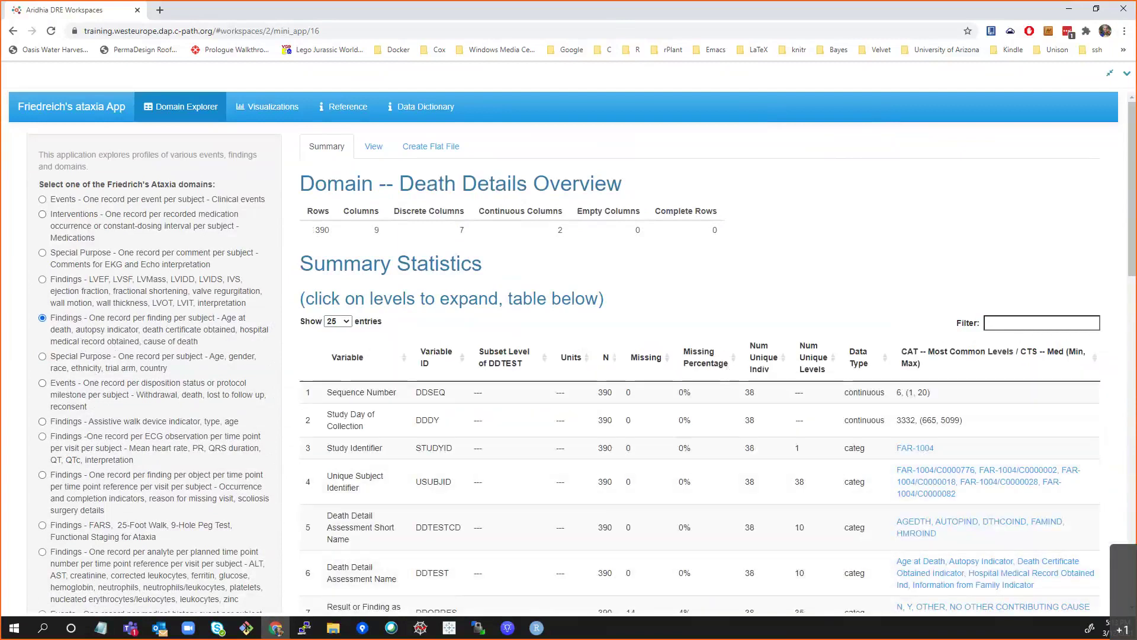
pyautogui.click(107, 367)
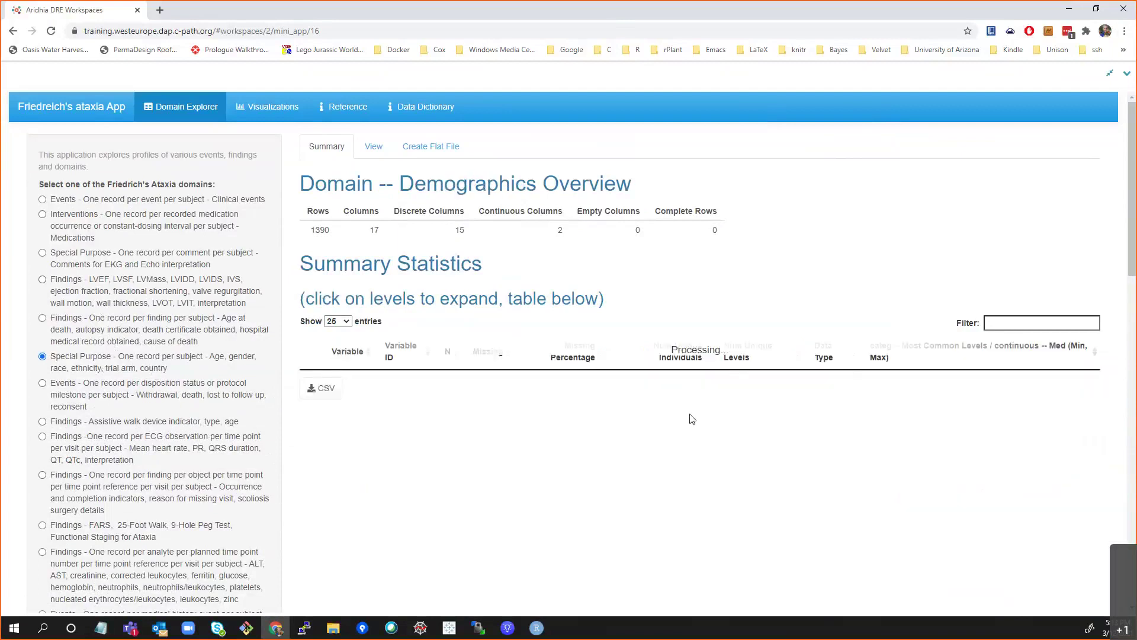
pyautogui.scroll(-2, 420, 453)
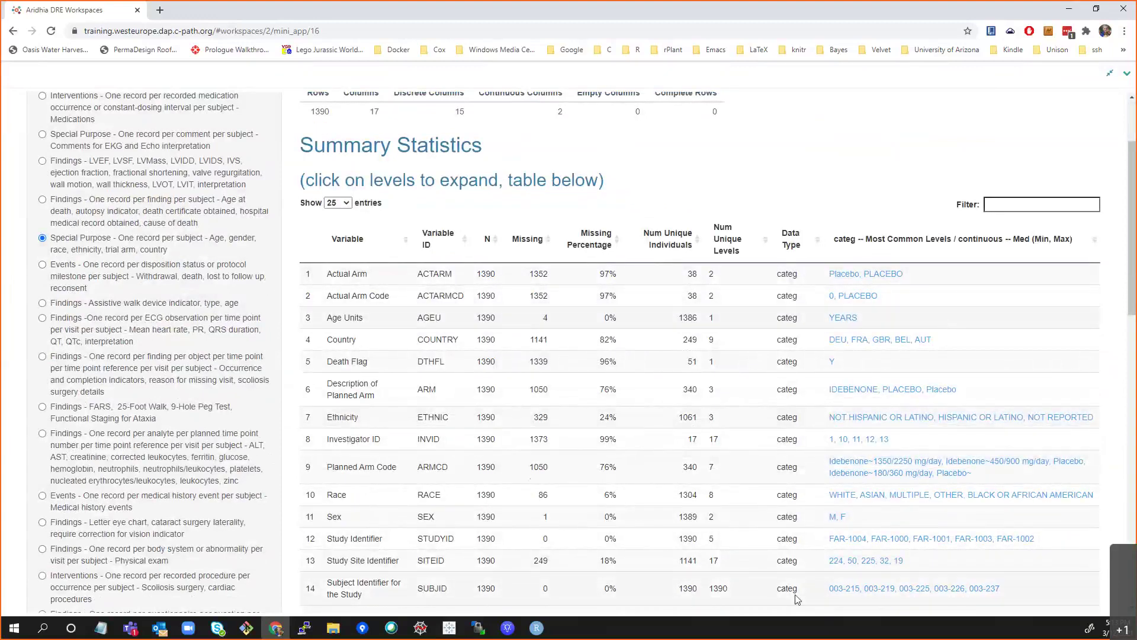
pyautogui.scroll(-3, 796, 598)
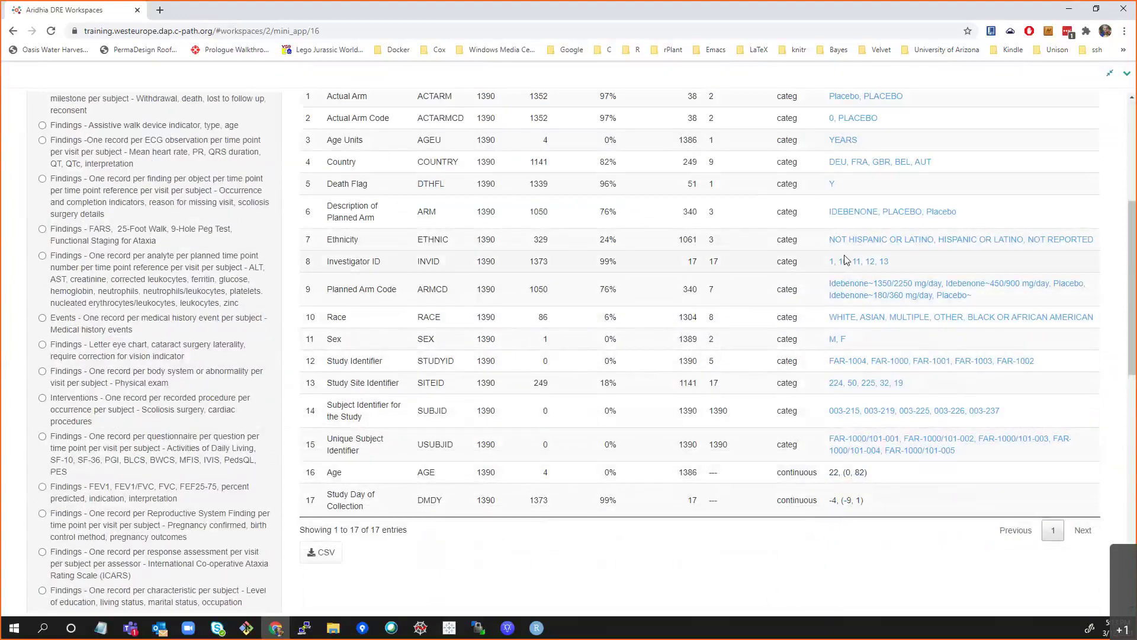
pyautogui.scroll(1, 846, 261)
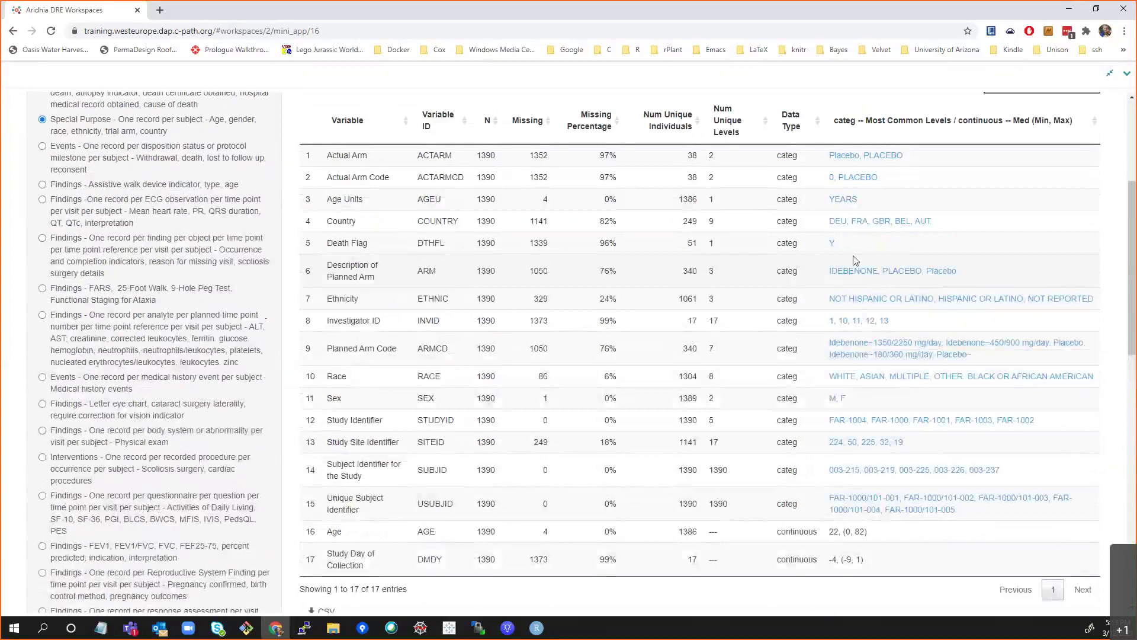
# Step: Expand the levels of the Country variable and review its level info table alongside the Demographics summary statistics
pyautogui.click(893, 223)
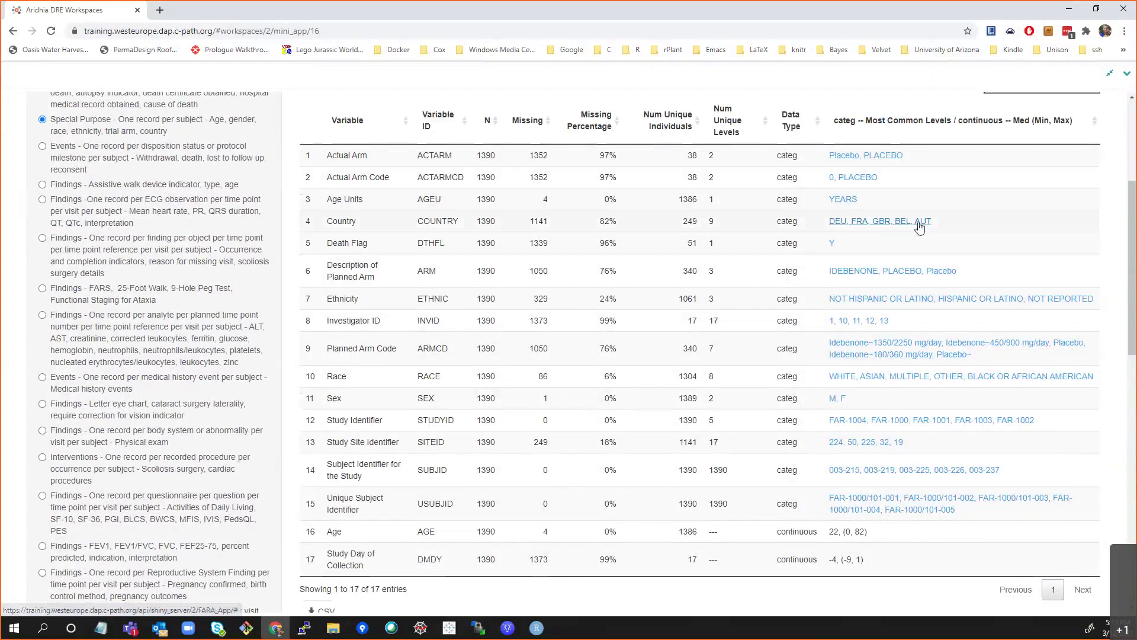
pyautogui.scroll(-8, 851, 338)
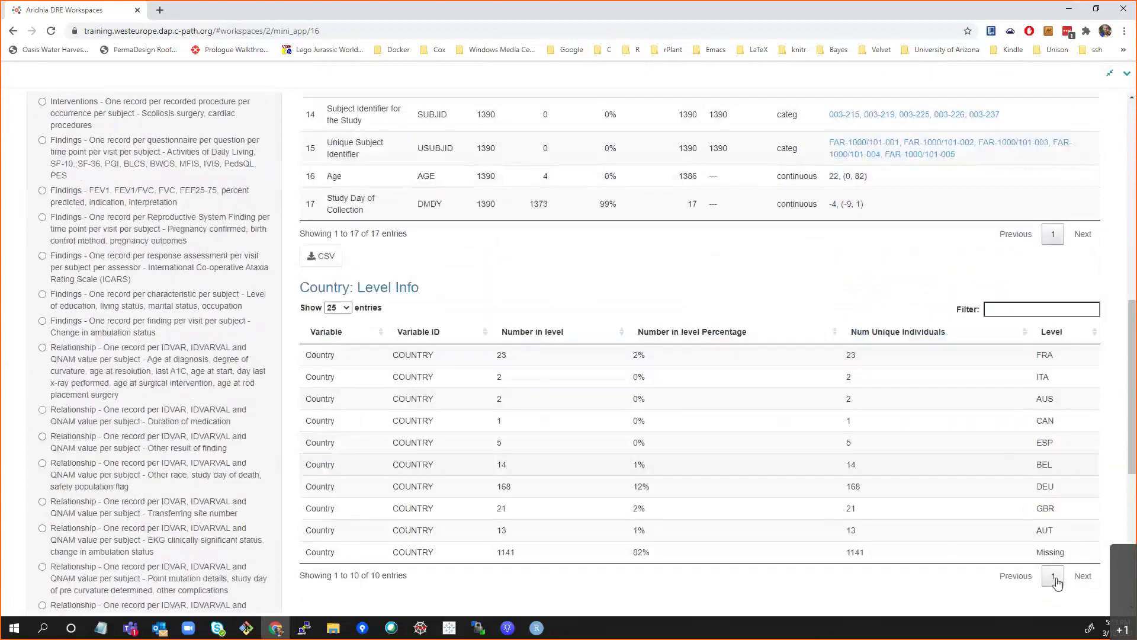
pyautogui.scroll(11, 1035, 557)
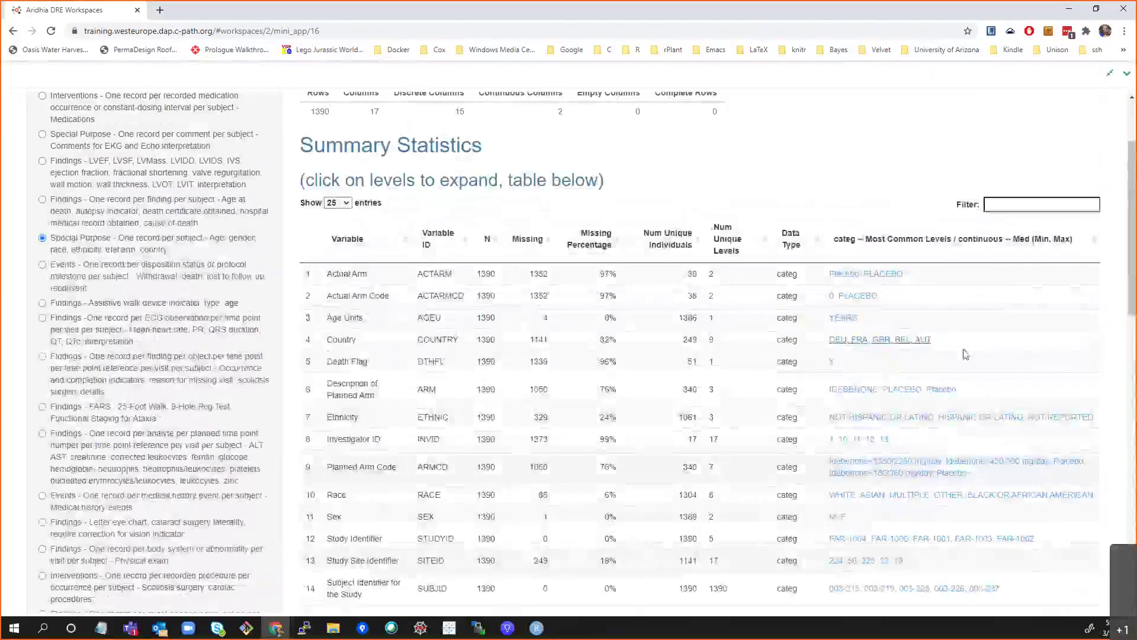
pyautogui.scroll(-4, 877, 528)
pyautogui.scroll(-5, 877, 528)
pyautogui.scroll(1, 650, 255)
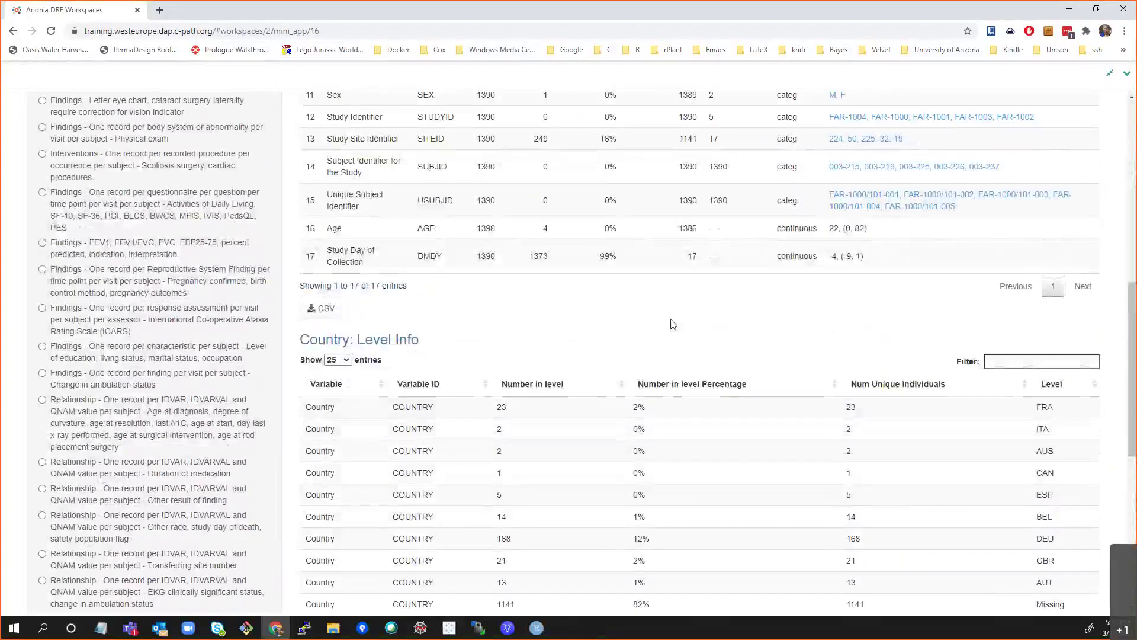
pyautogui.scroll(7, 674, 324)
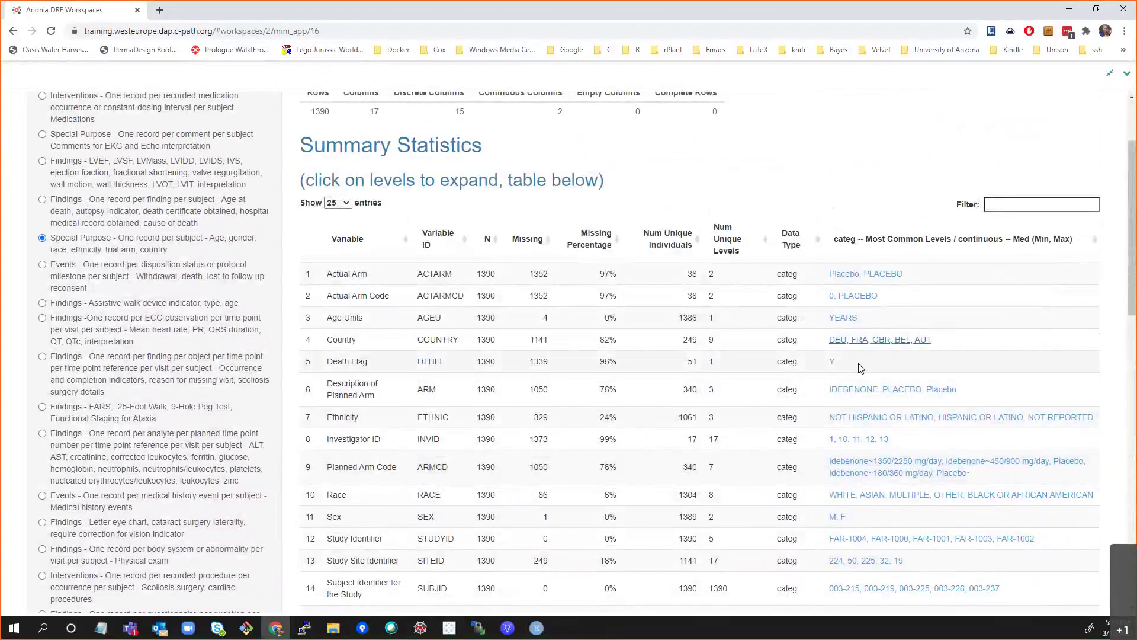
pyautogui.scroll(-2, 856, 368)
pyautogui.scroll(2, 856, 368)
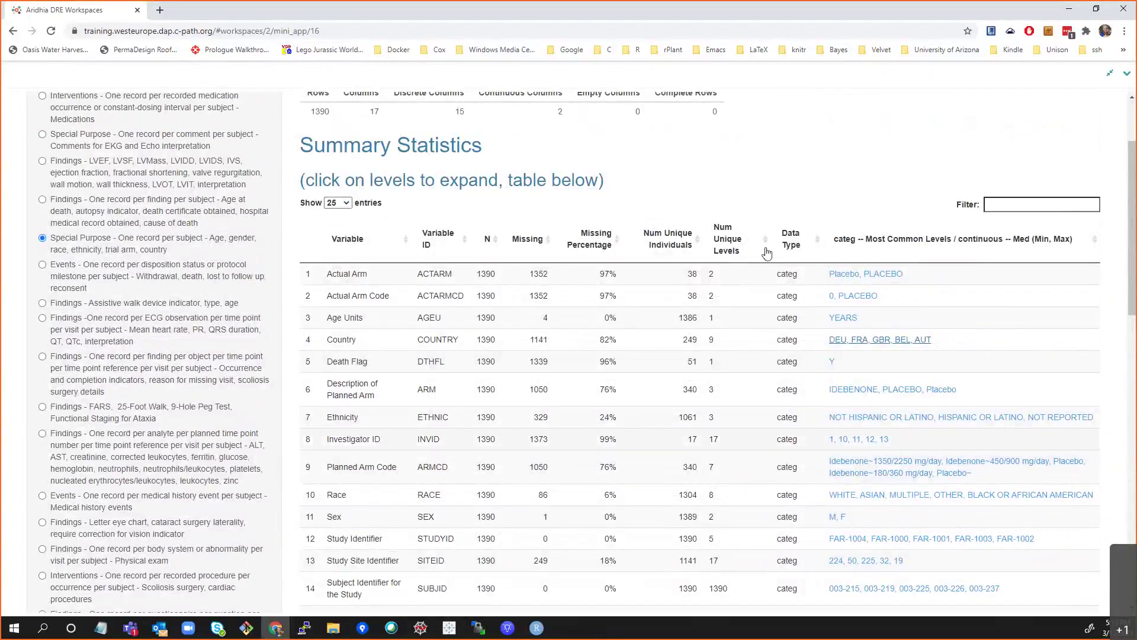
pyautogui.scroll(2, 711, 220)
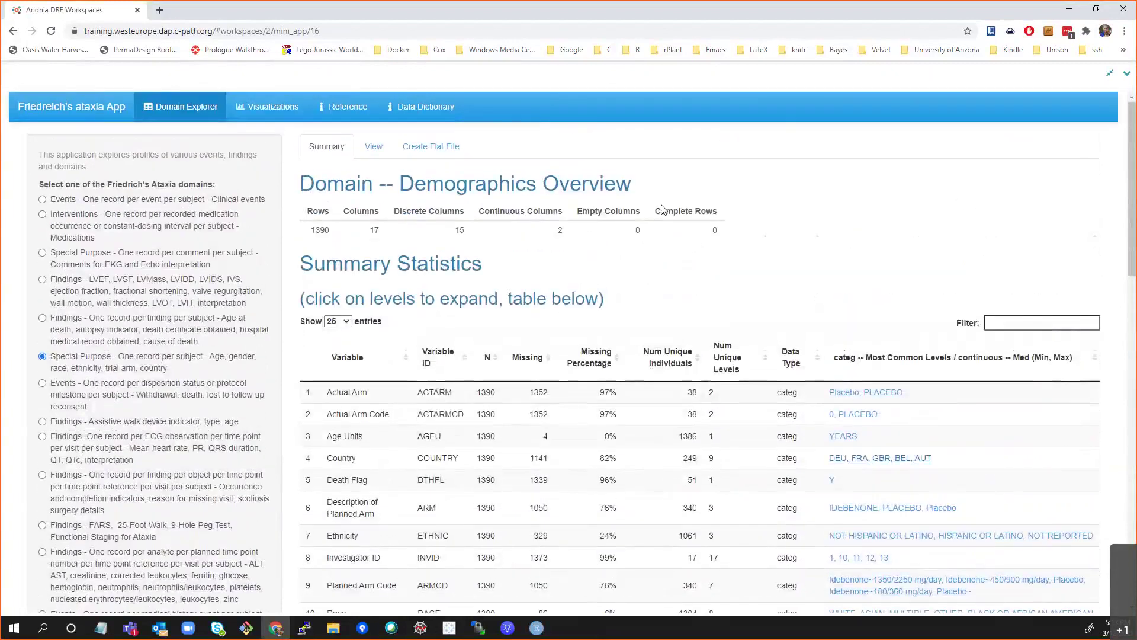
# Step: View the Demographics domain's record table and the full list of domains, then return to the domain summary
pyautogui.click(373, 146)
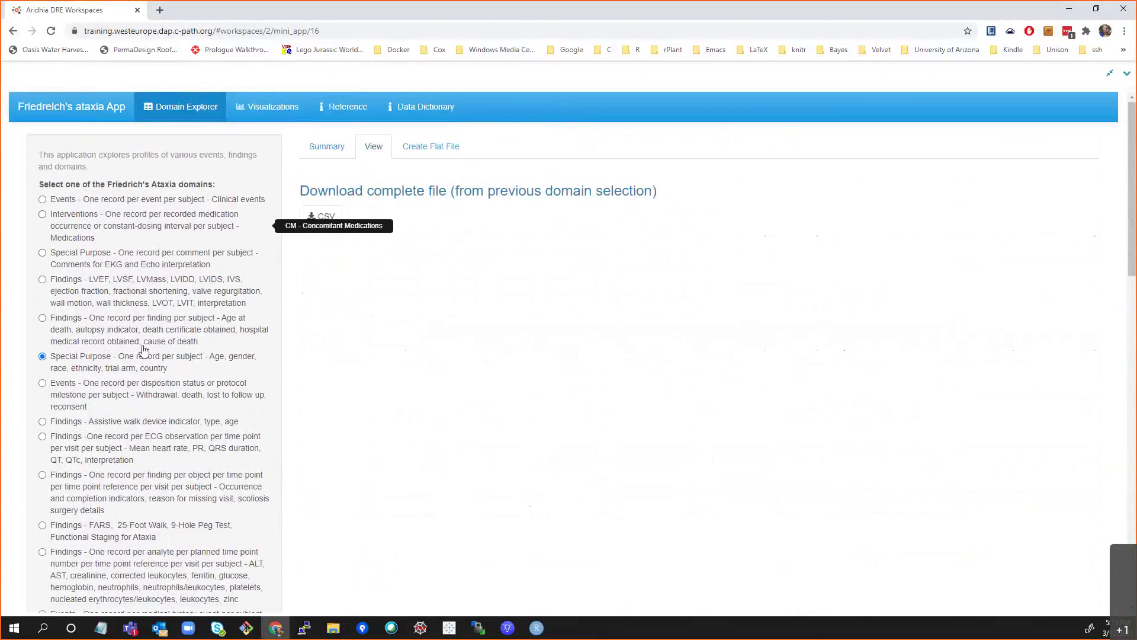
pyautogui.scroll(-8, 172, 454)
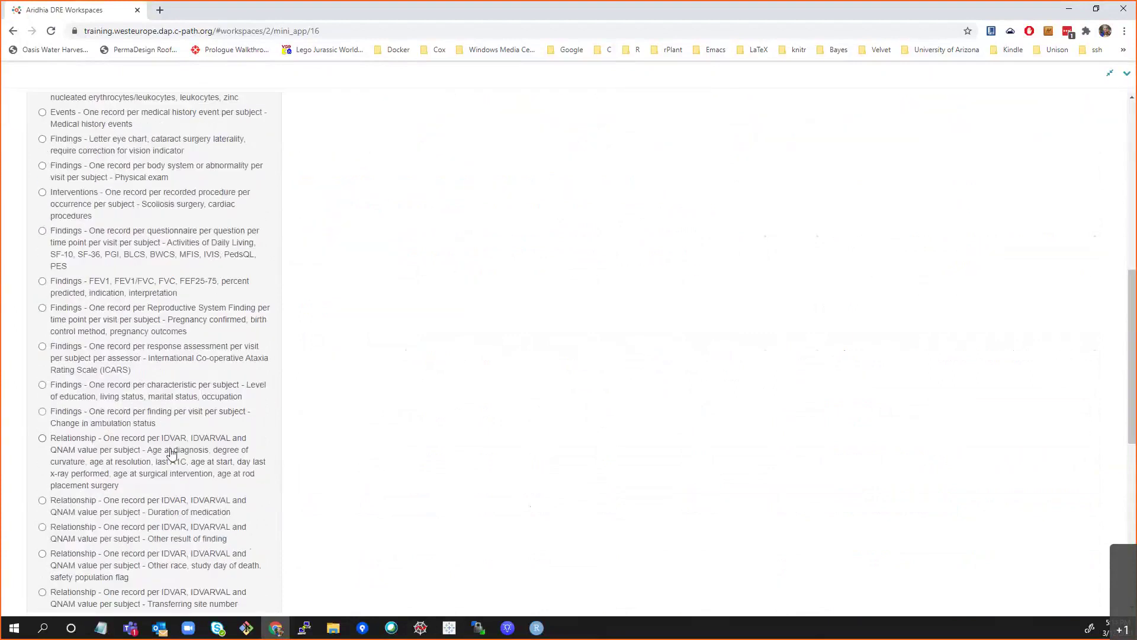
pyautogui.scroll(-5, 172, 454)
pyautogui.scroll(-3, 173, 458)
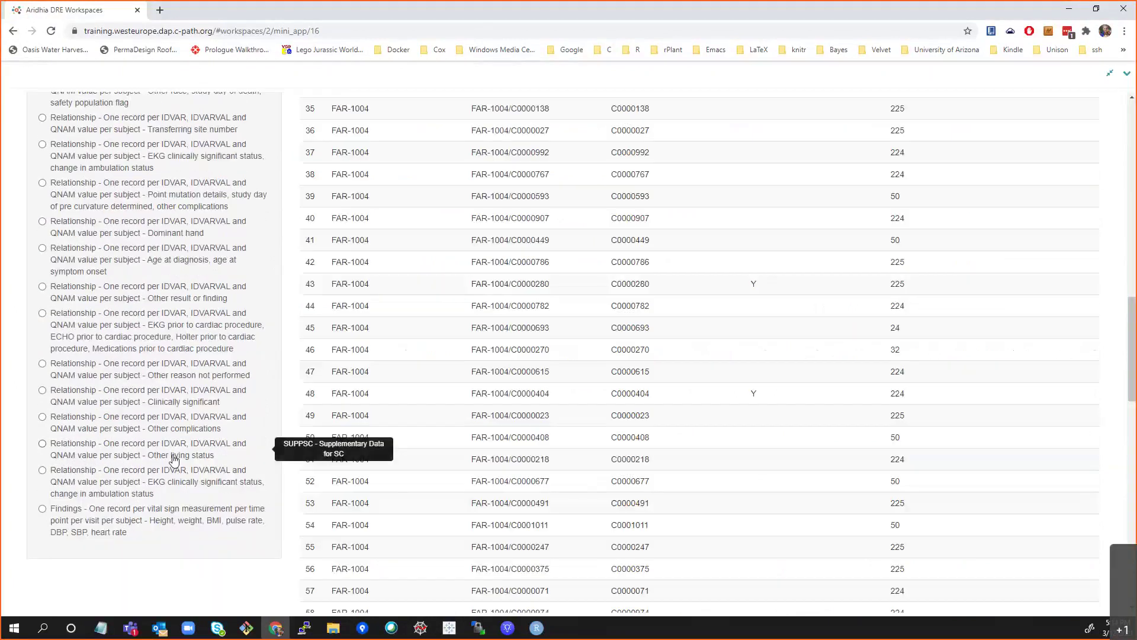
pyautogui.scroll(9, 169, 497)
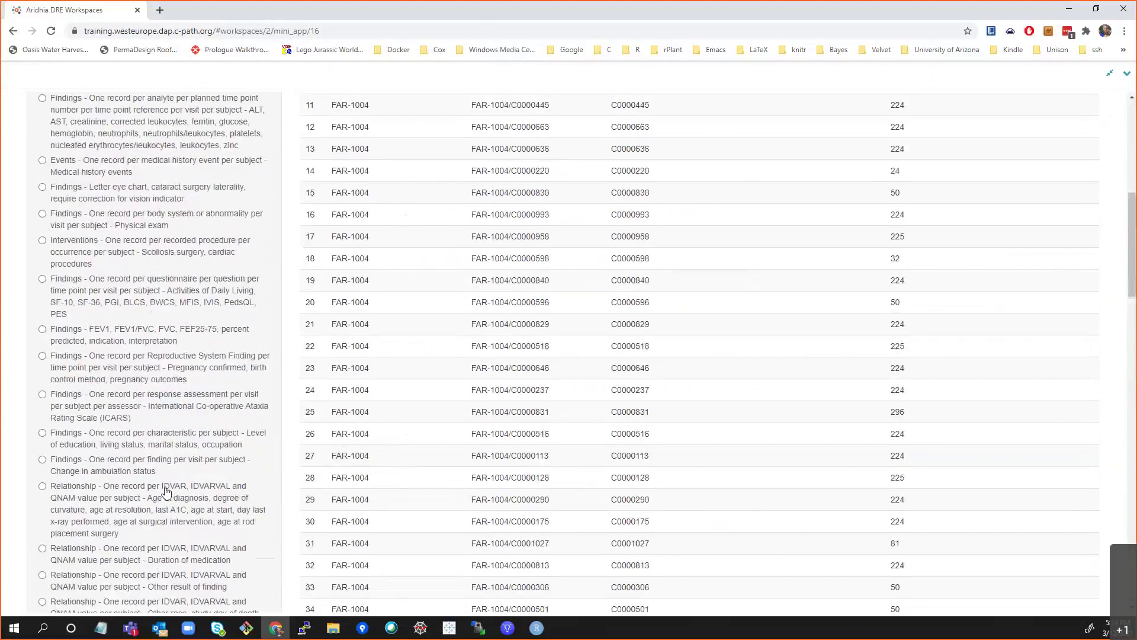
pyautogui.scroll(8, 166, 491)
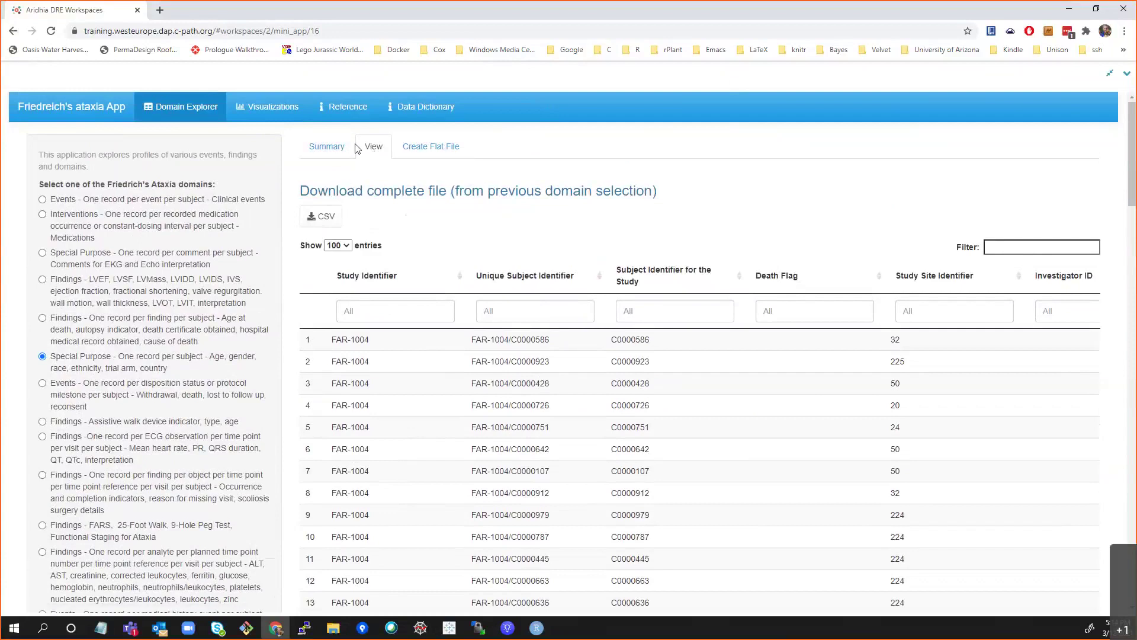
pyautogui.click(331, 147)
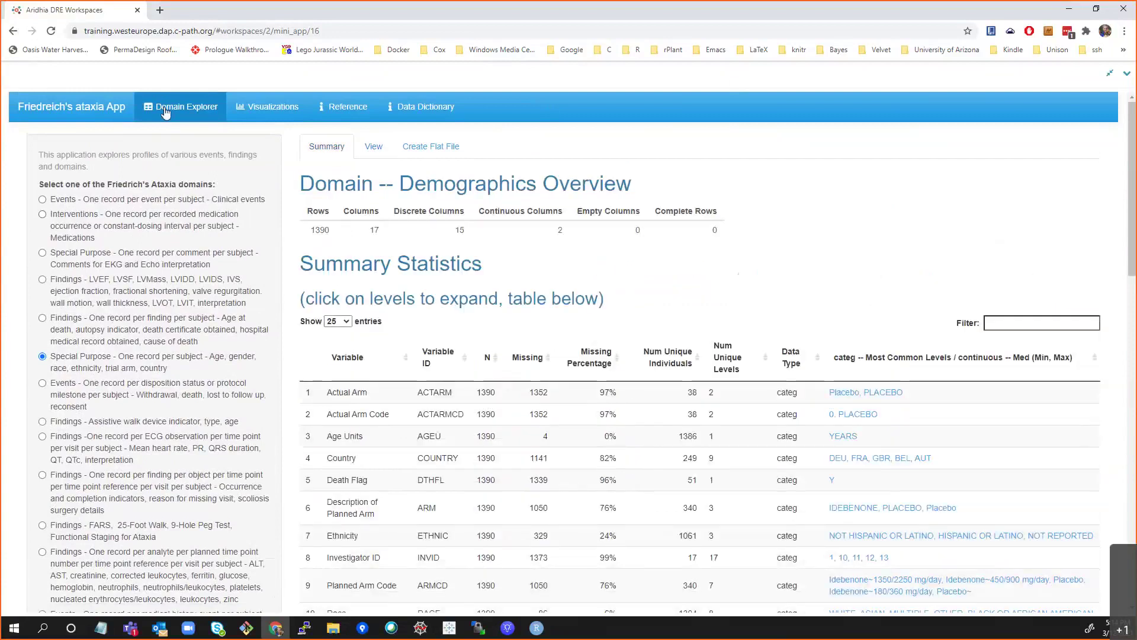
# Step: Open the visualizations for the Demographics main domain and look through the available secondary domains
pyautogui.click(285, 106)
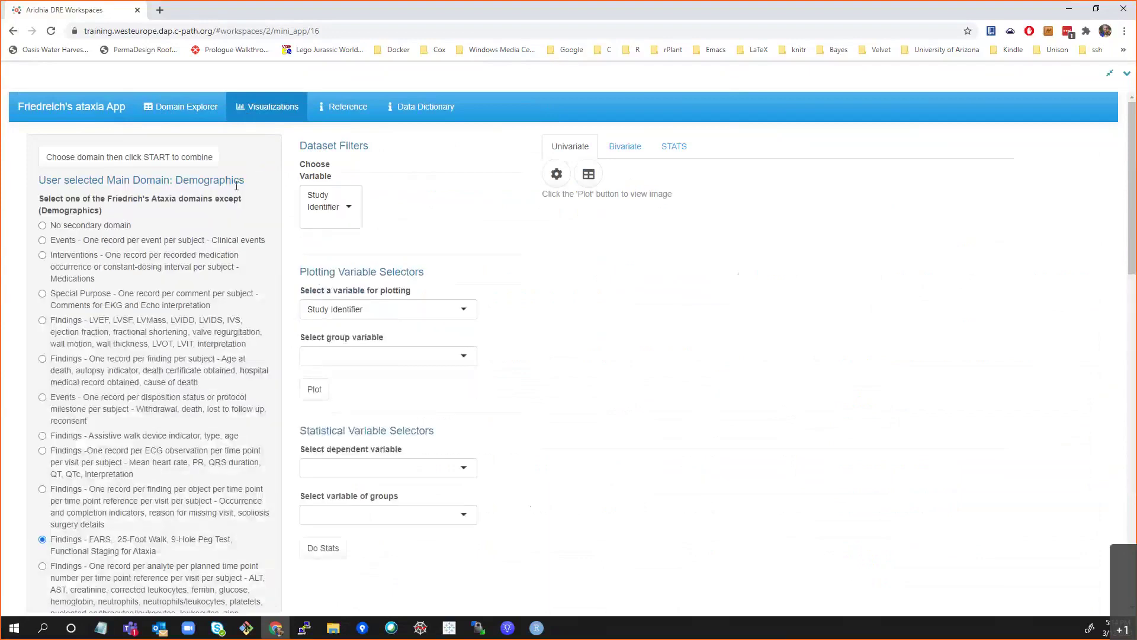
pyautogui.scroll(-9, 177, 415)
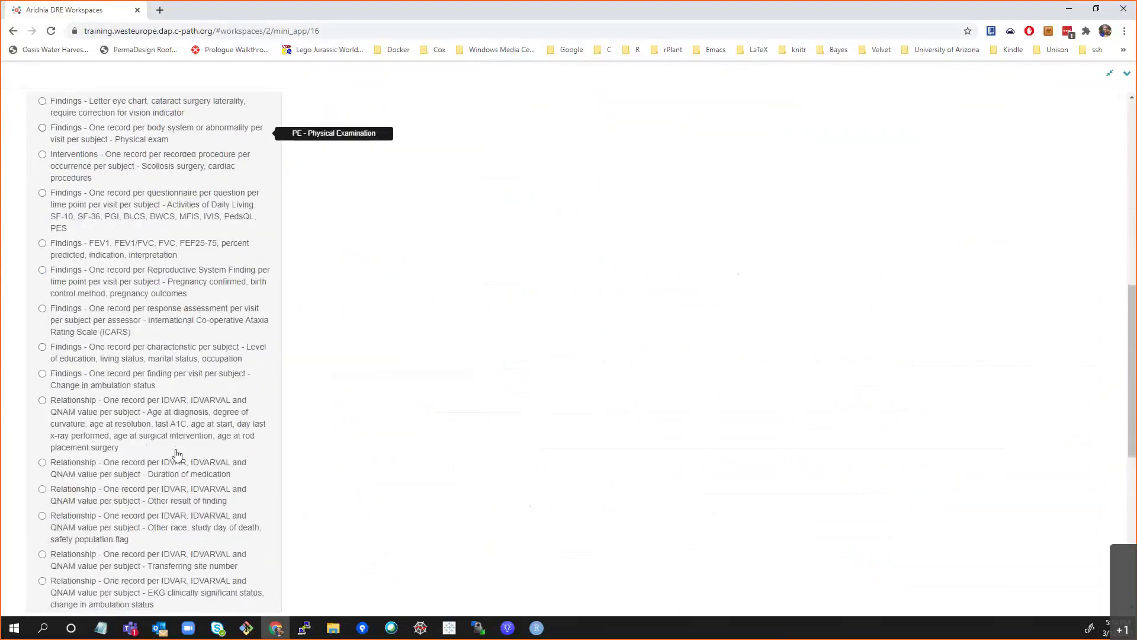
pyautogui.scroll(-5, 177, 454)
pyautogui.scroll(8, 195, 432)
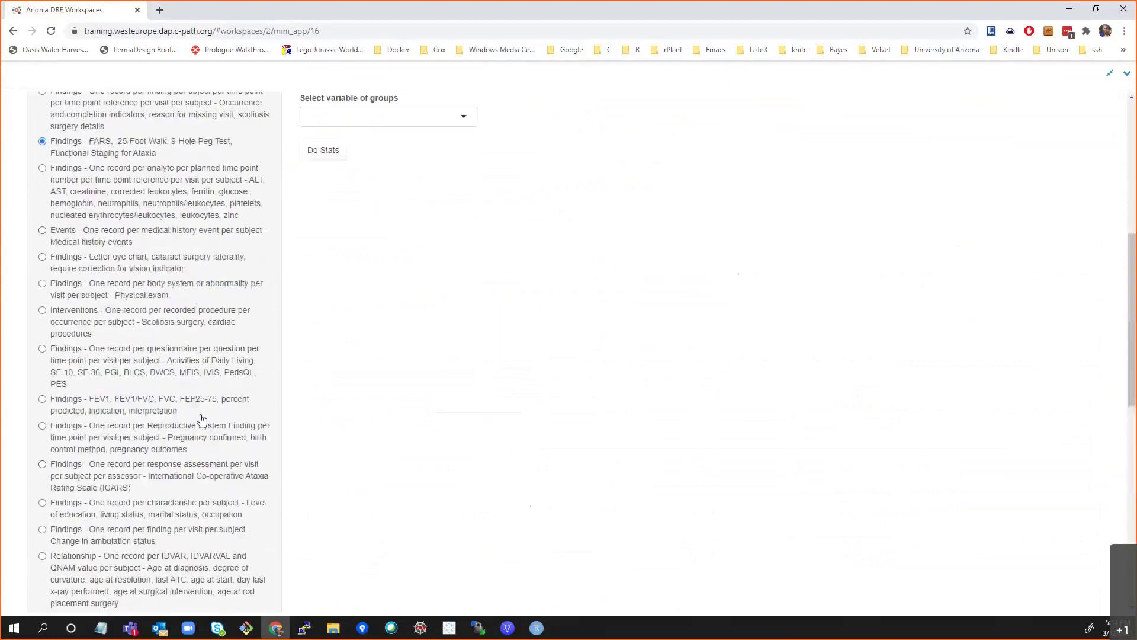
pyautogui.scroll(7, 202, 419)
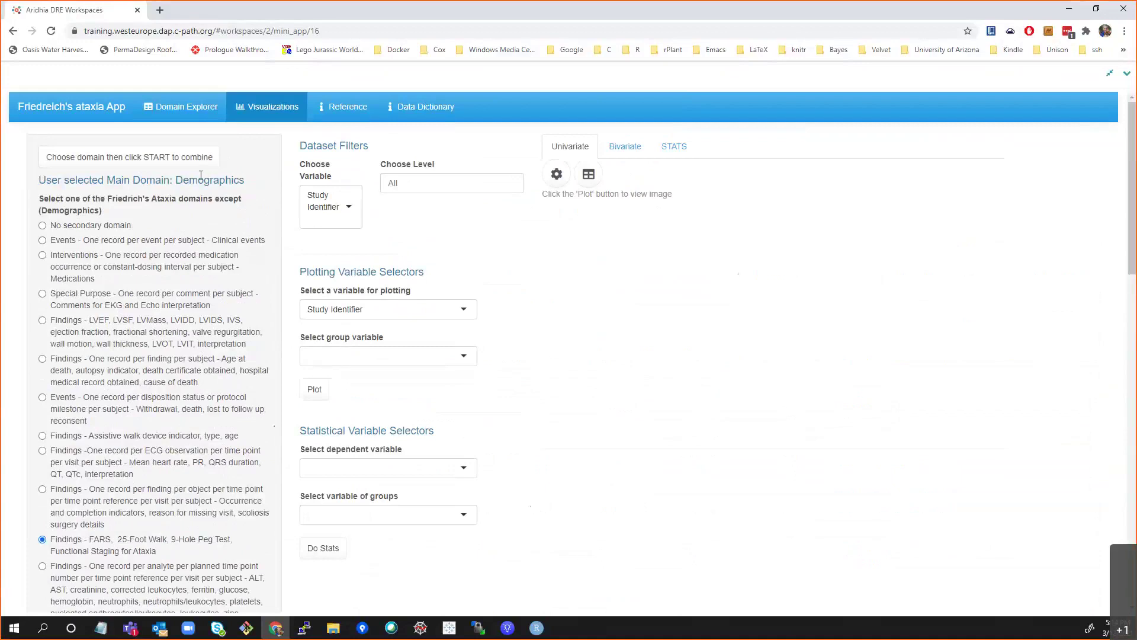
# Step: Combine Demographics with the selected FARS, 25-Foot Walk, 9-Hole Peg Test findings domain and view the variables available for plotting
pyautogui.click(214, 160)
pyautogui.click(428, 318)
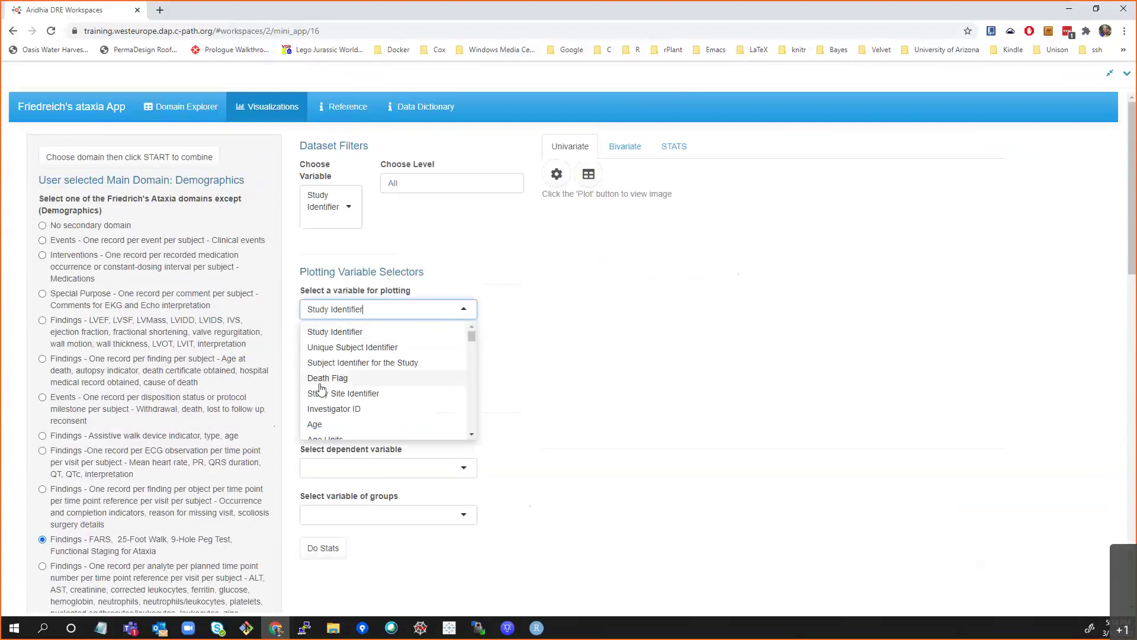
pyautogui.click(505, 330)
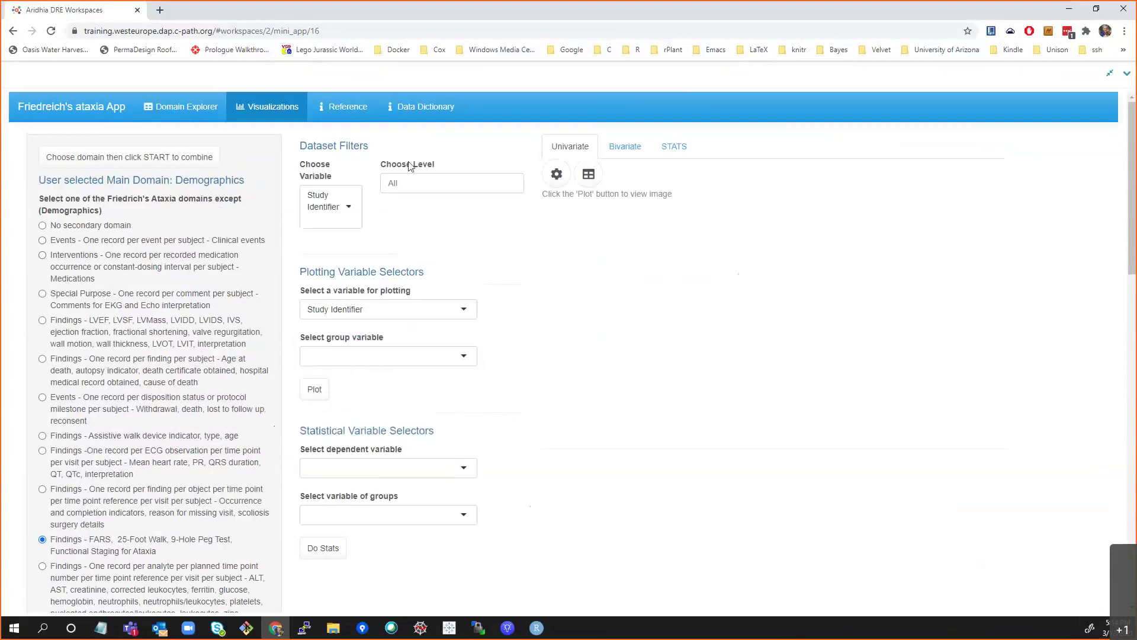
# Step: Filter the dataset on Study Identifier to the level FAR-1000
pyautogui.click(423, 180)
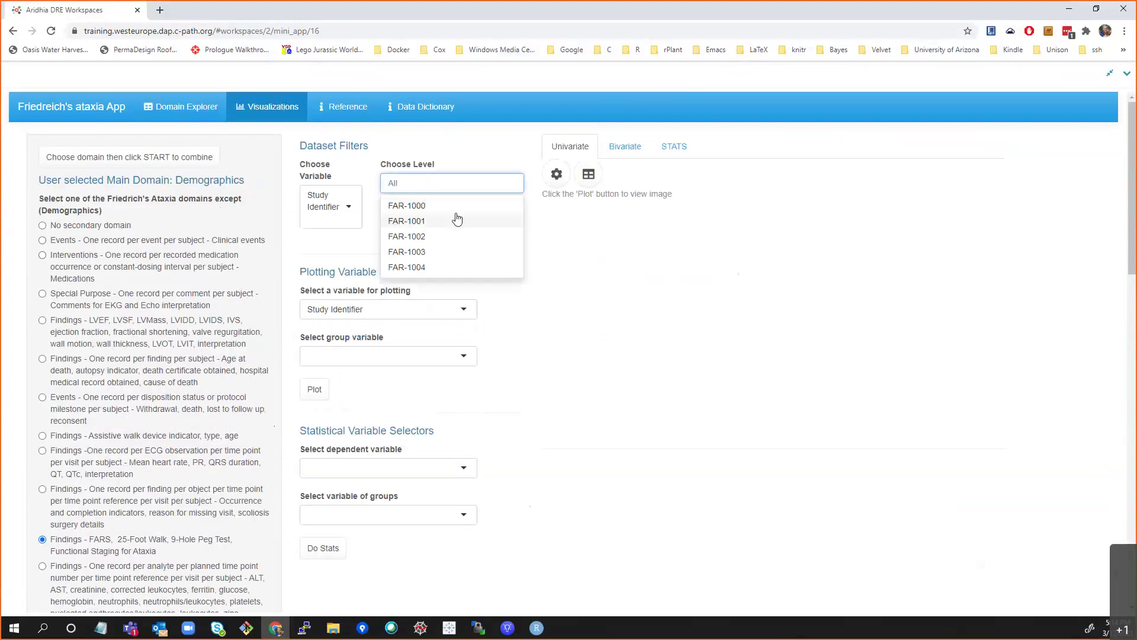
pyautogui.click(426, 205)
pyautogui.click(532, 406)
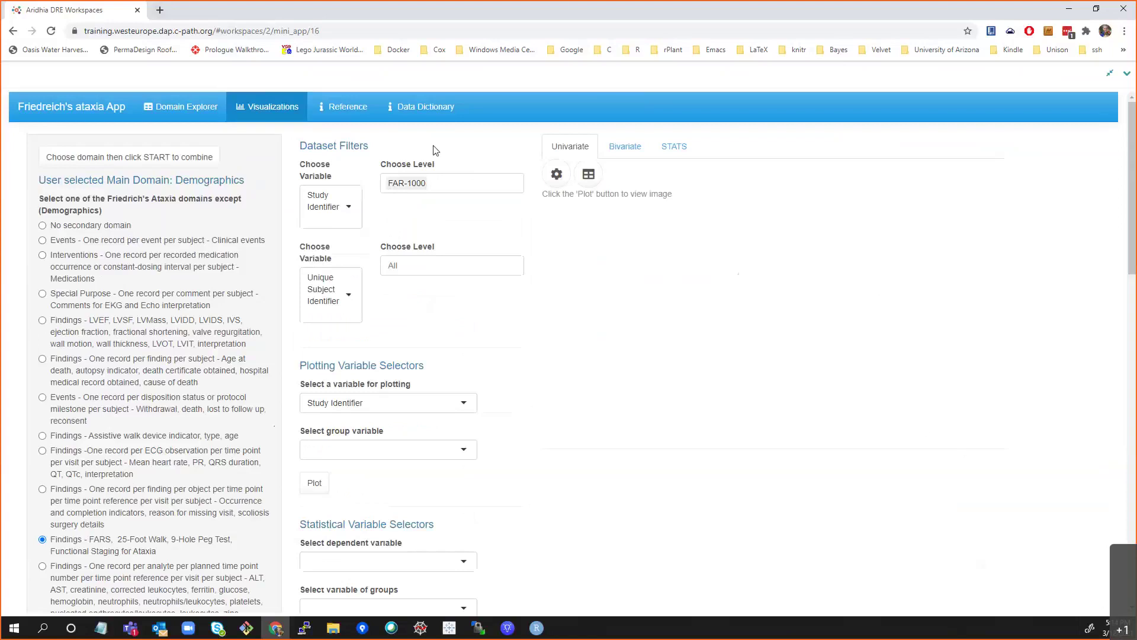
pyautogui.click(434, 178)
pyautogui.click(739, 462)
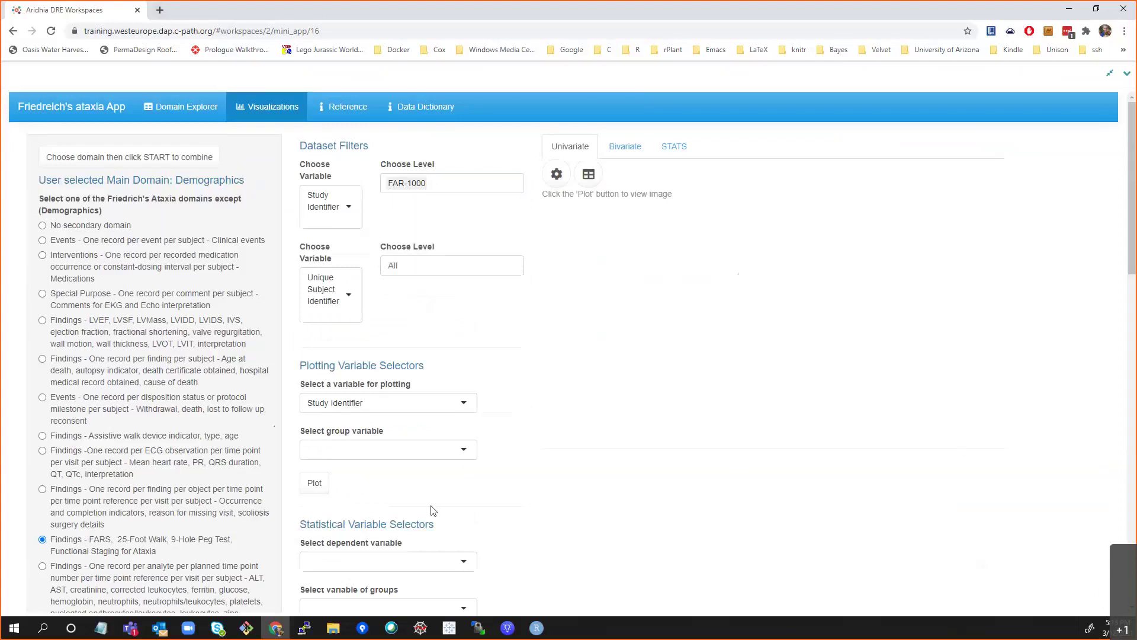
# Step: Choose NHPT01-Time to Complete 9-Hole Peg Test as the variable for plotting
pyautogui.click(394, 403)
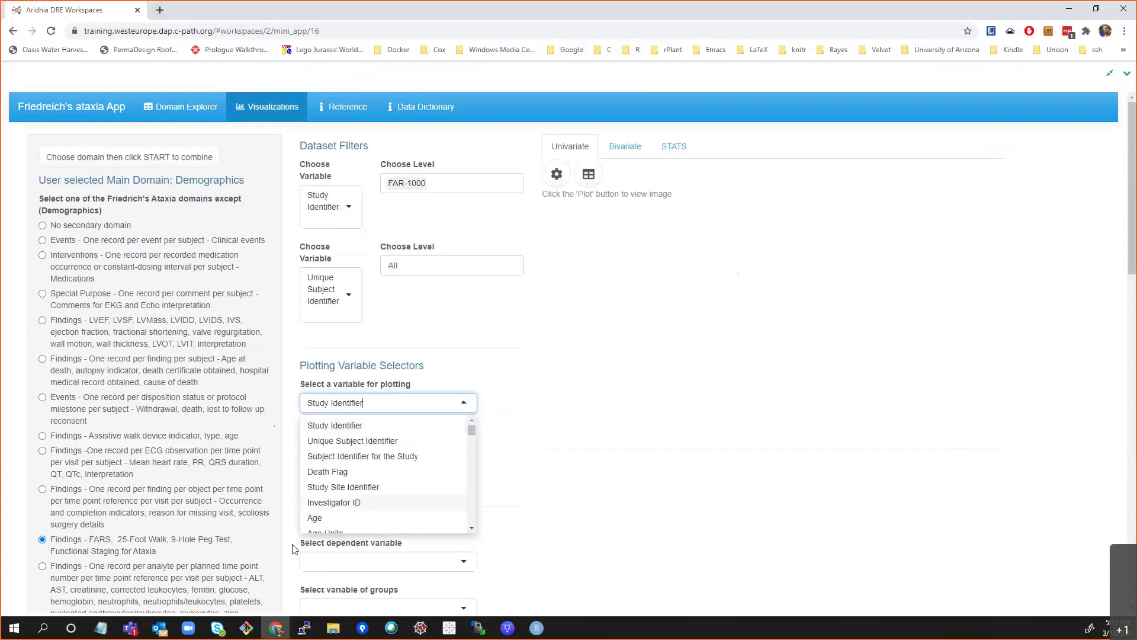
pyautogui.scroll(-8, 359, 521)
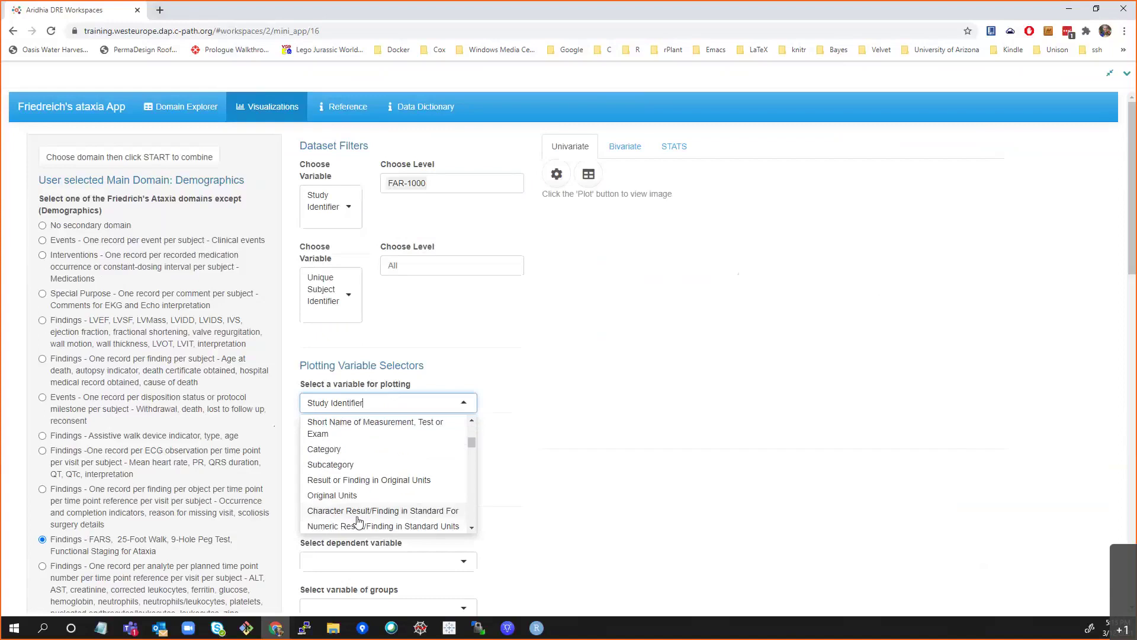
pyautogui.scroll(-5, 359, 520)
pyautogui.scroll(3, 356, 513)
pyautogui.scroll(-4, 355, 473)
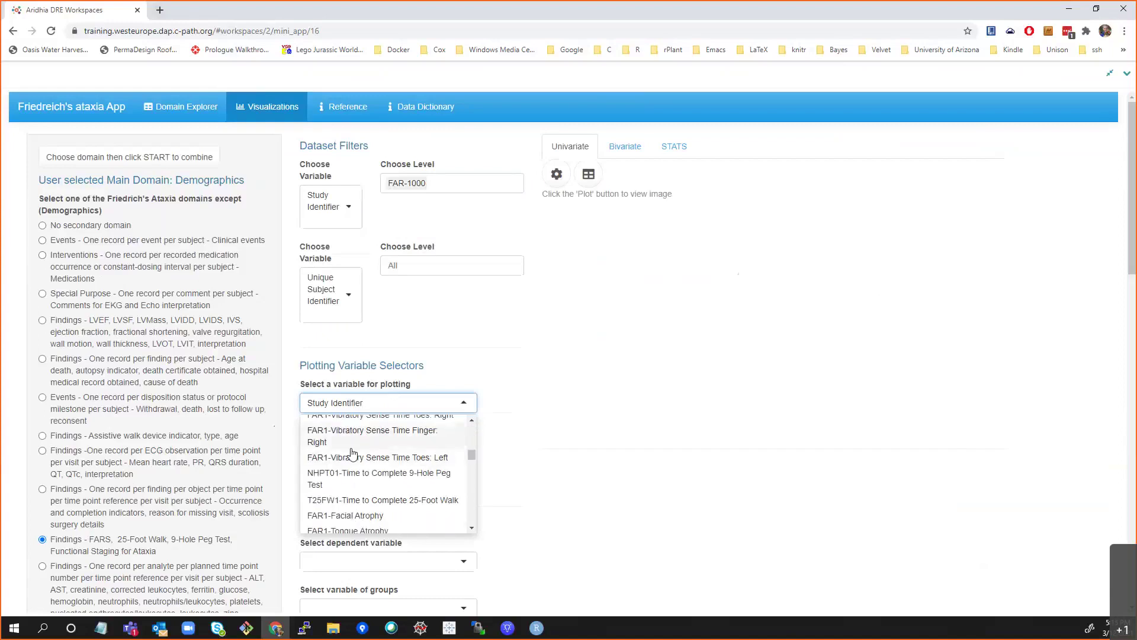
pyautogui.click(357, 477)
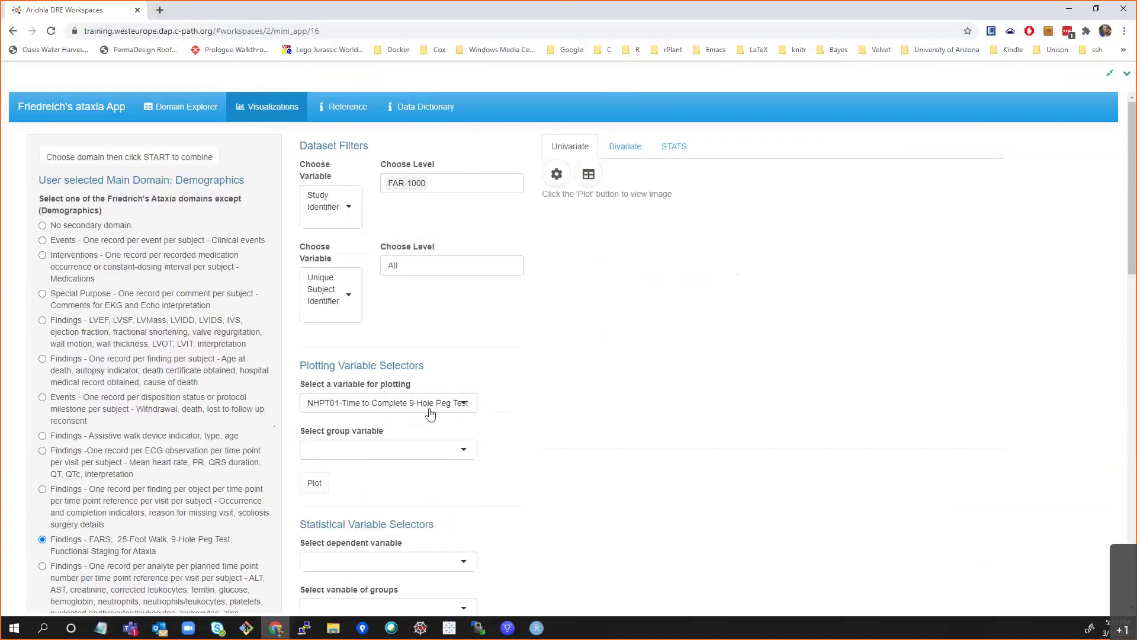
# Step: Set Study Identifier as the group variable and generate the univariate plot
pyautogui.click(472, 449)
pyautogui.click(404, 472)
pyautogui.click(308, 484)
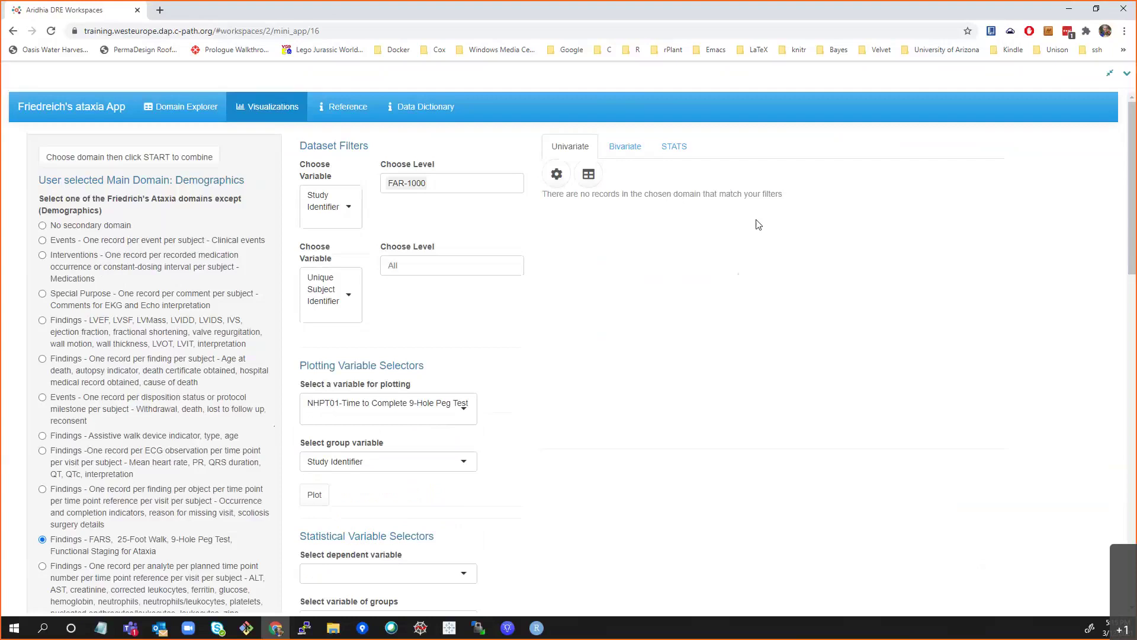
# Step: Add FAR-1001 and FAR-1002 to the Study Identifier filter and regenerate the plot
pyautogui.click(483, 186)
pyautogui.click(417, 206)
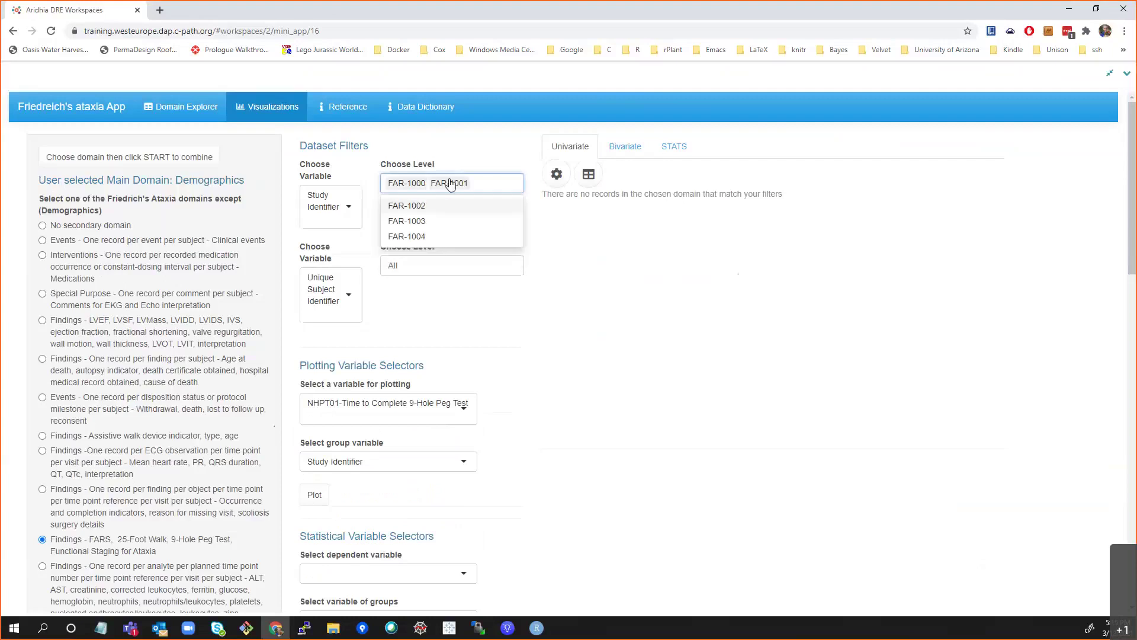
pyautogui.click(428, 206)
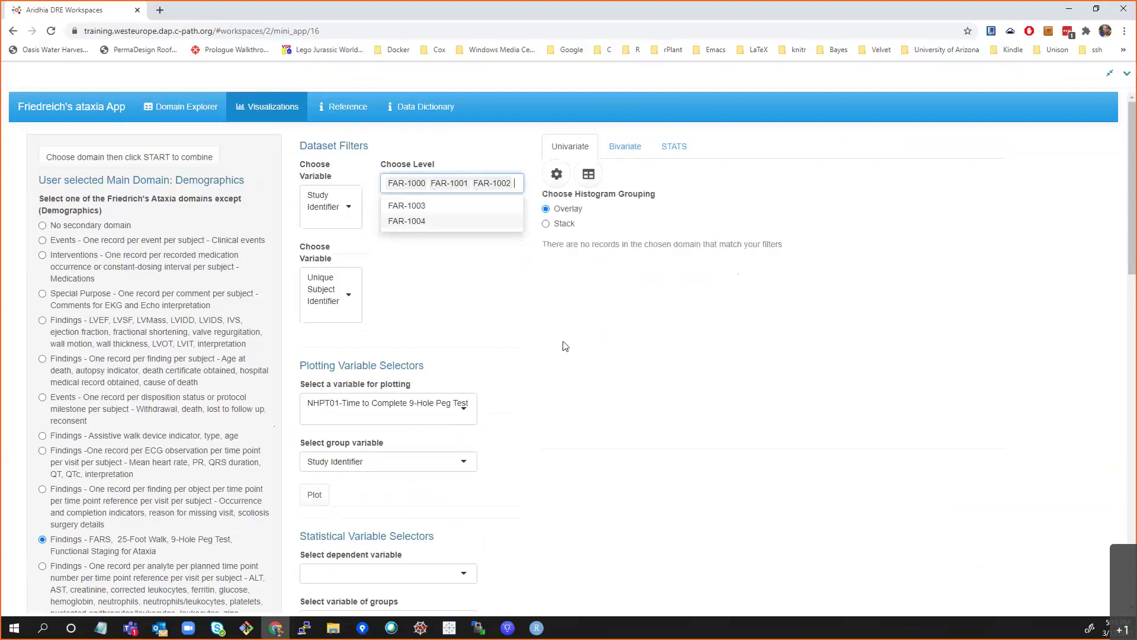
pyautogui.click(566, 347)
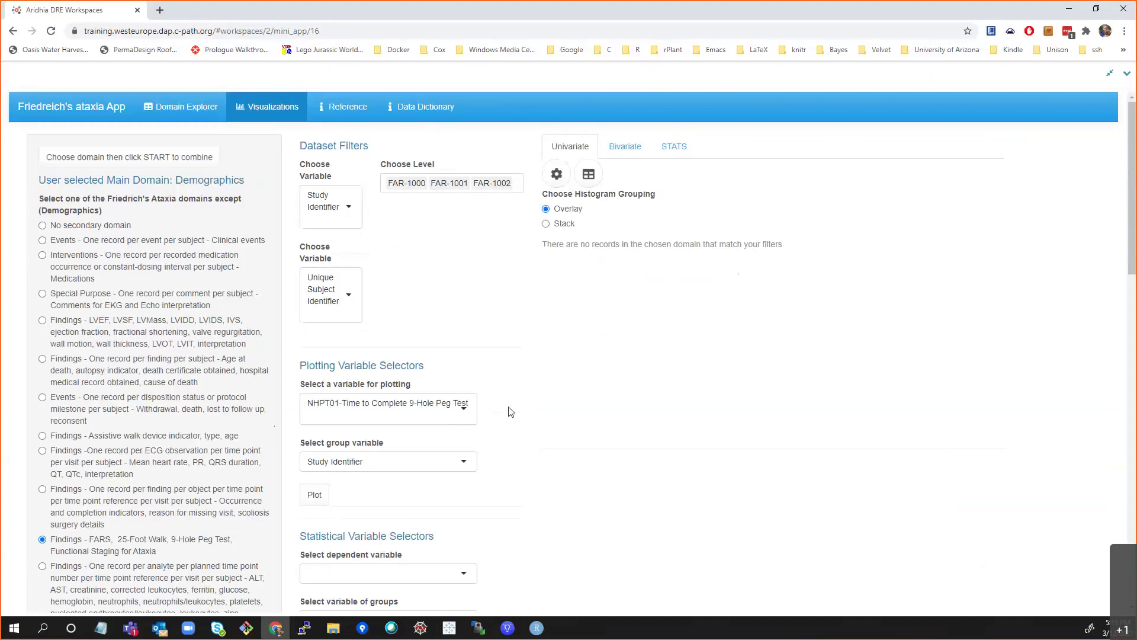
pyautogui.click(317, 498)
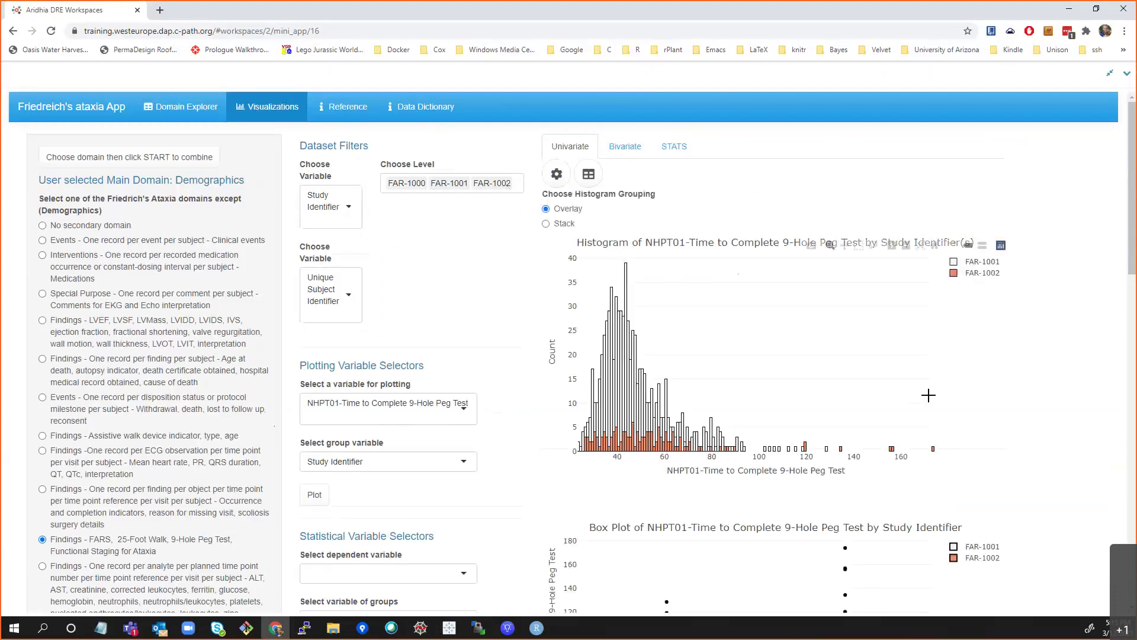
# Step: Examine the 9-Hole Peg Test histogram and box plot, comparing the filtered studies and their box plot statistics
pyautogui.scroll(-1, 978, 319)
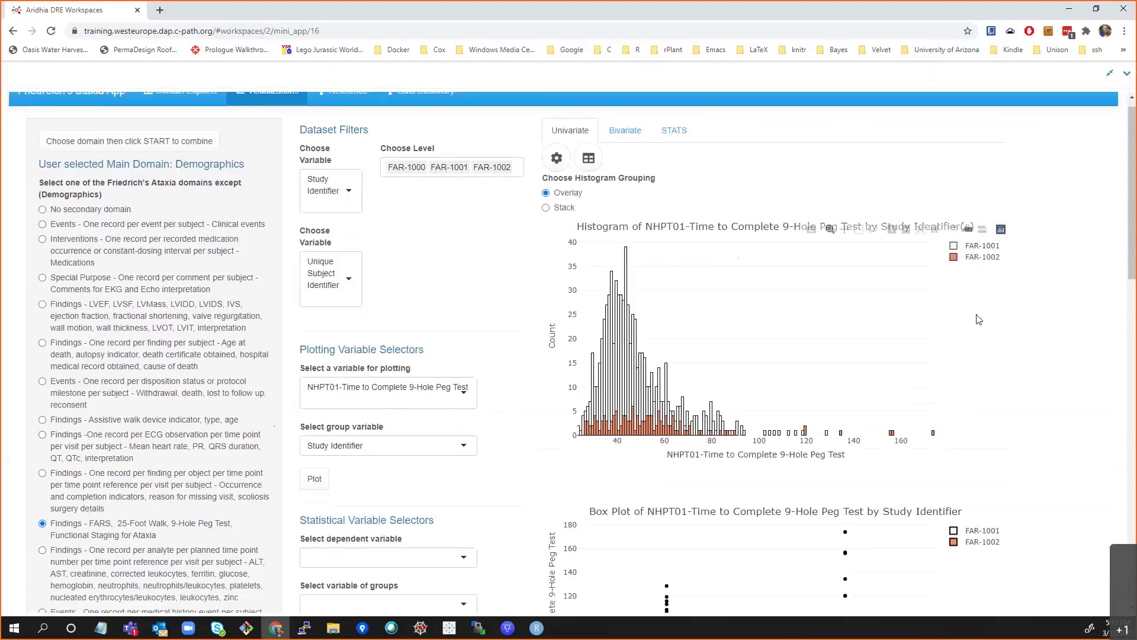
pyautogui.scroll(-2, 979, 319)
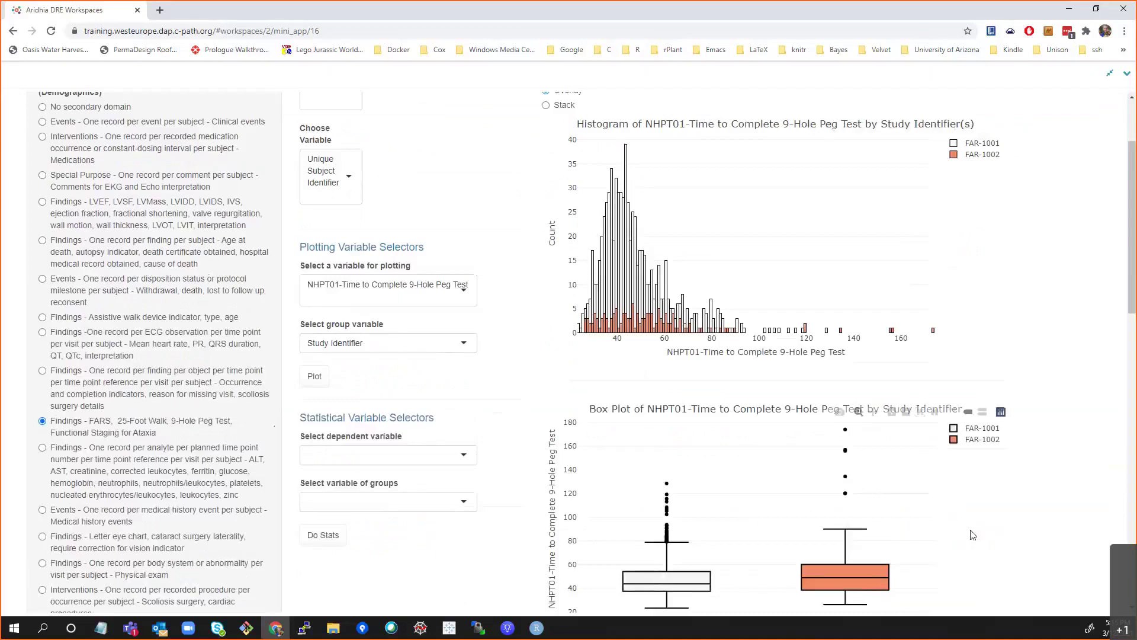
pyautogui.scroll(-1, 973, 535)
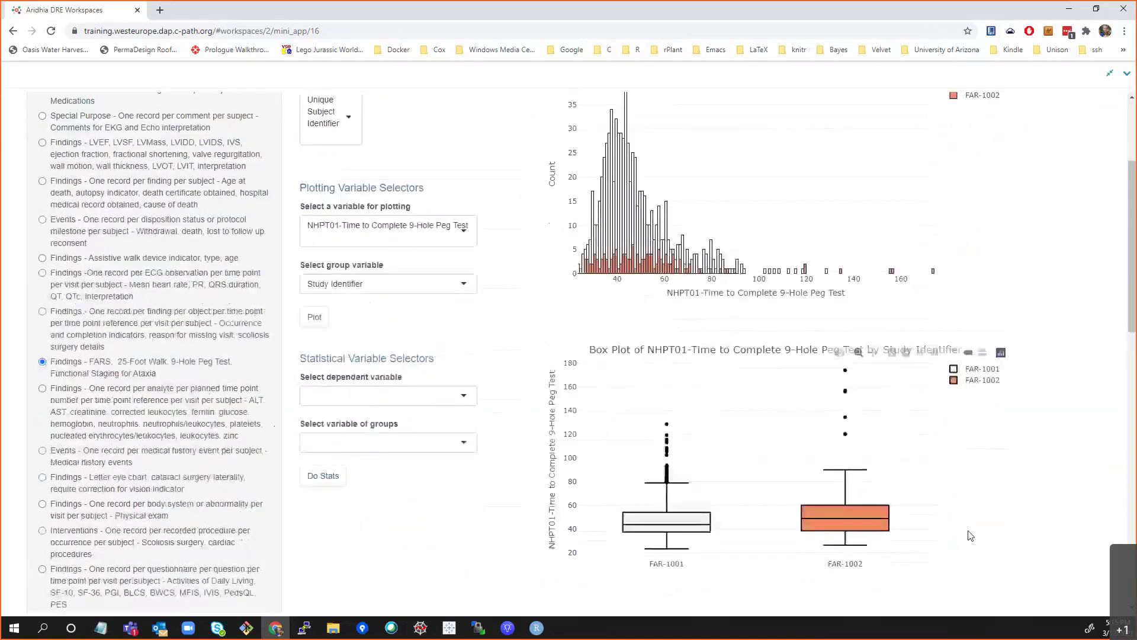
pyautogui.scroll(3, 901, 421)
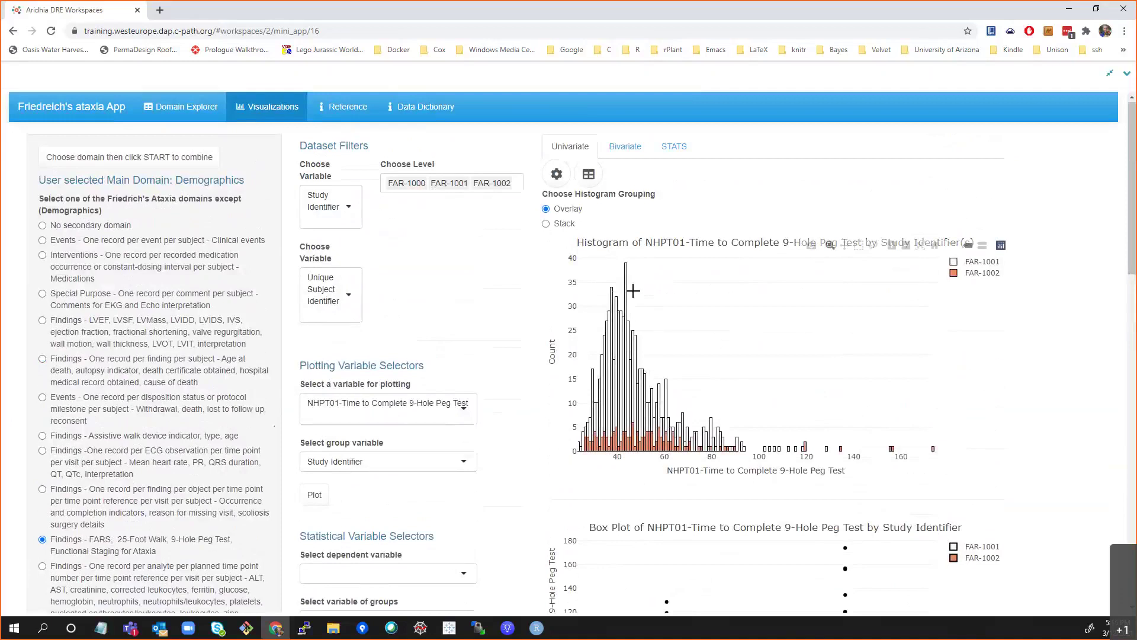
pyautogui.scroll(-1, 644, 369)
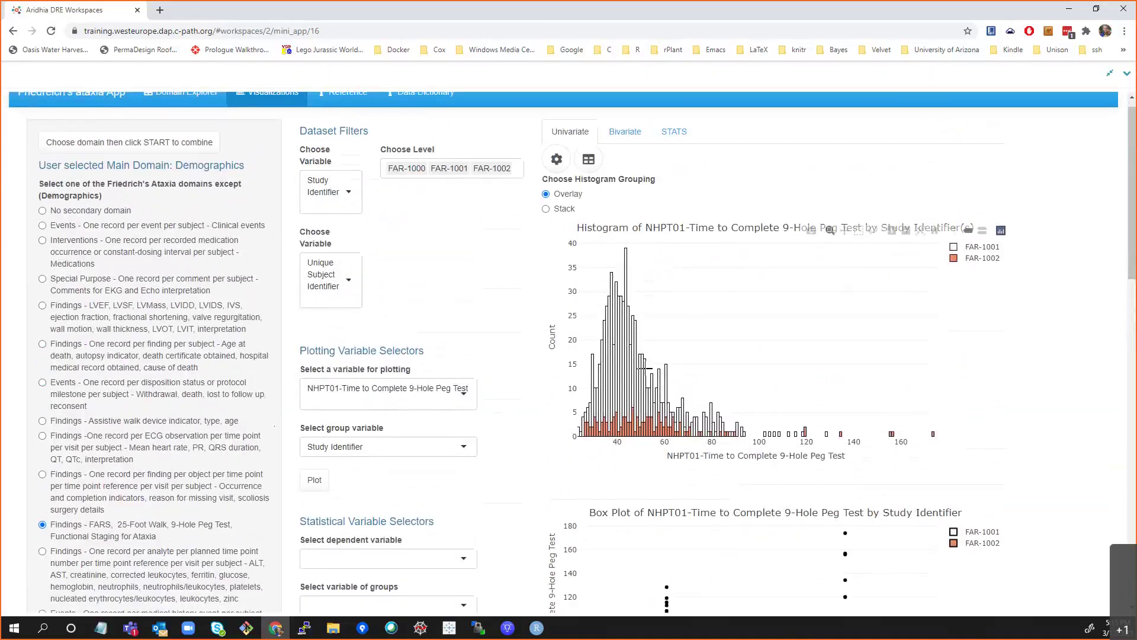
pyautogui.scroll(-3, 645, 369)
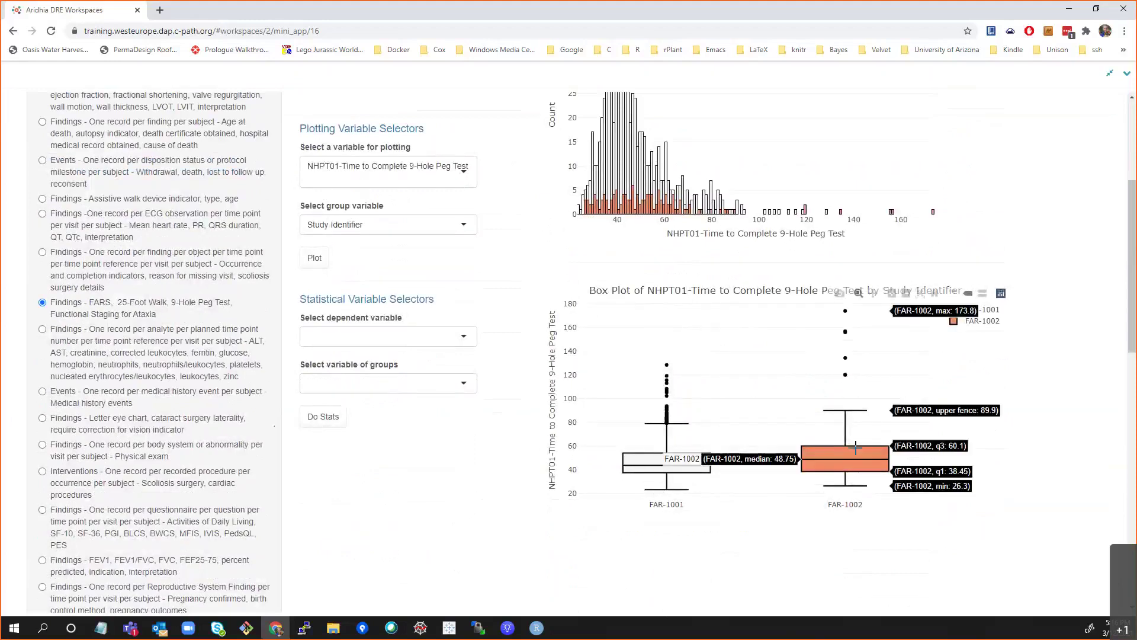
pyautogui.scroll(4, 770, 332)
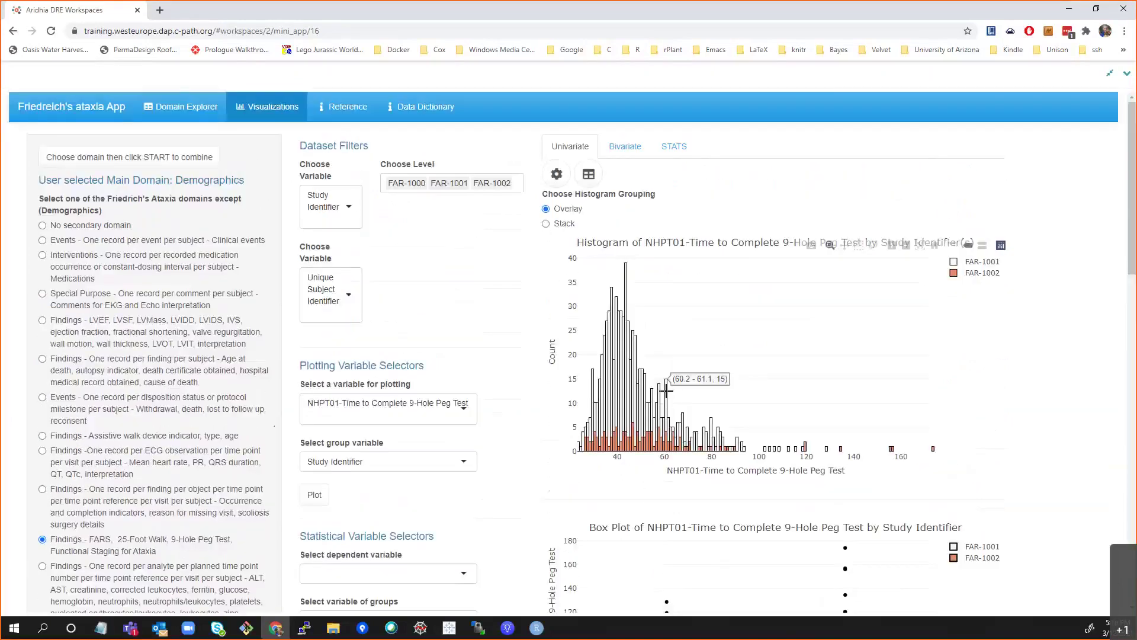
# Step: Remove all levels from the Study Identifier filter and replot the 9-Hole Peg Test times for all studies
pyautogui.click(513, 187)
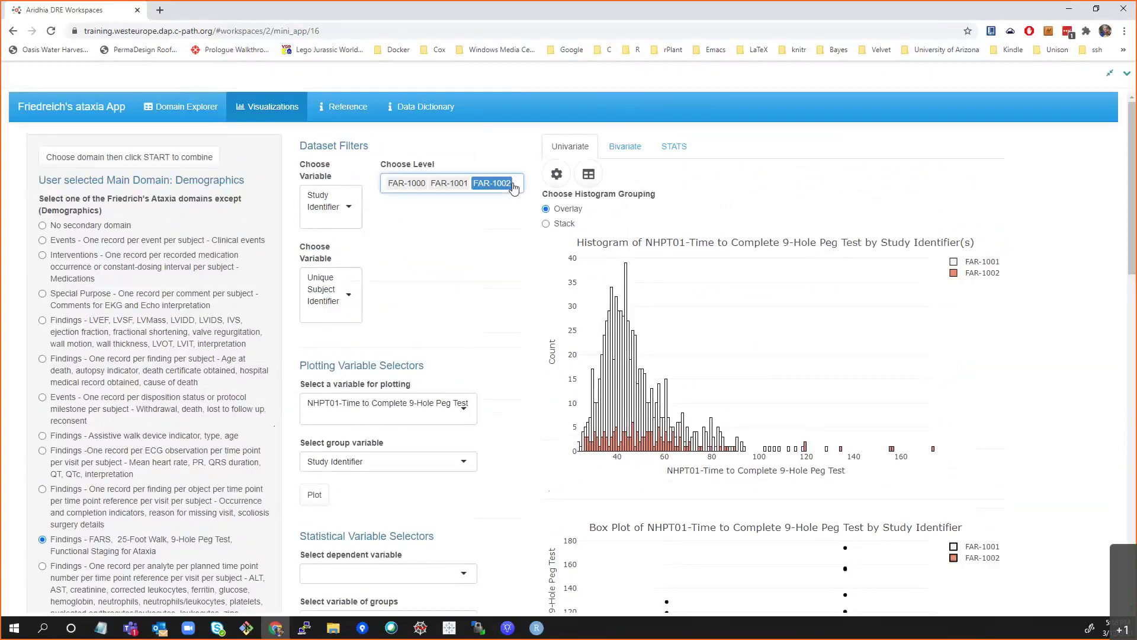
pyautogui.press('BackSpace')
pyautogui.press('BackSpace')
pyautogui.press('BackSpace')
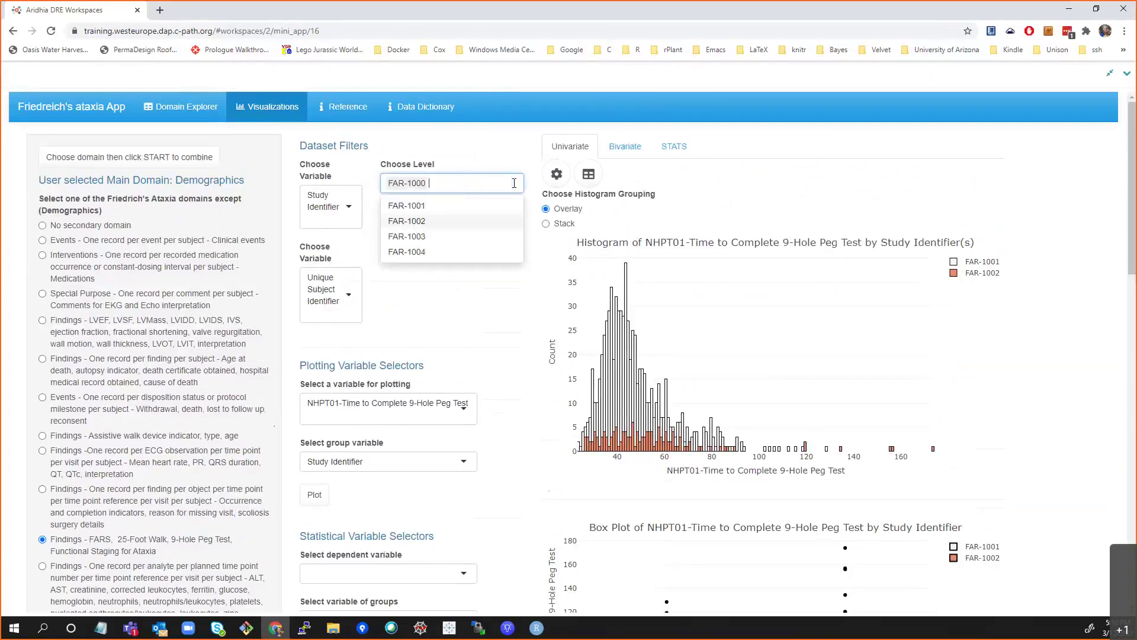
pyautogui.click(462, 154)
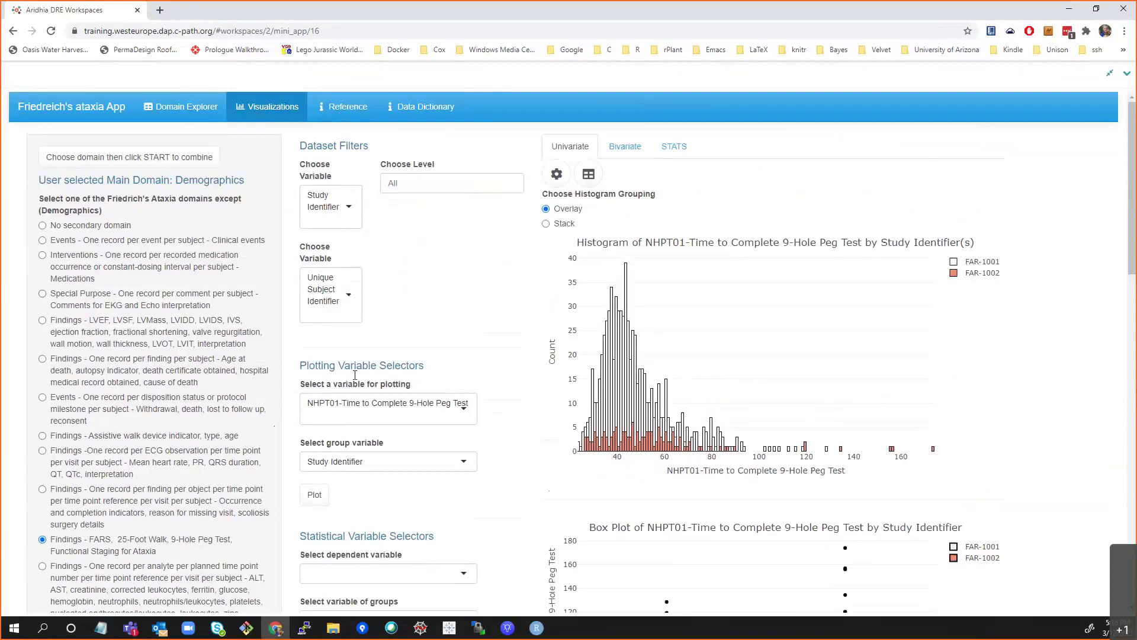
pyautogui.click(323, 503)
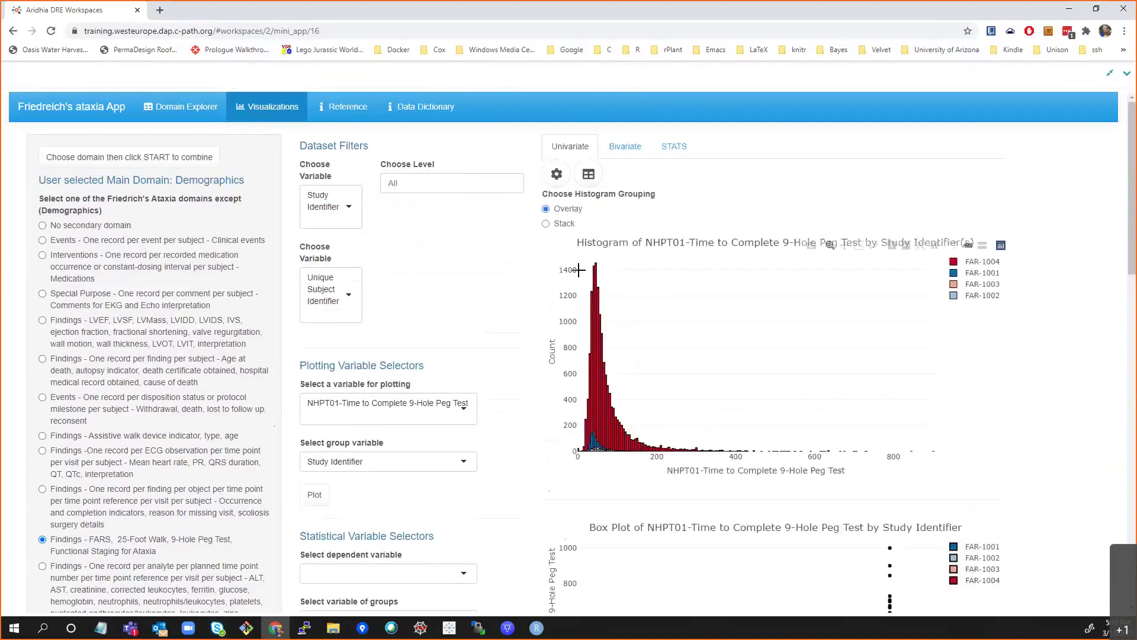
# Step: Examine the histogram and box plot of 9-Hole Peg Test times across all studies
pyautogui.scroll(-3, 593, 266)
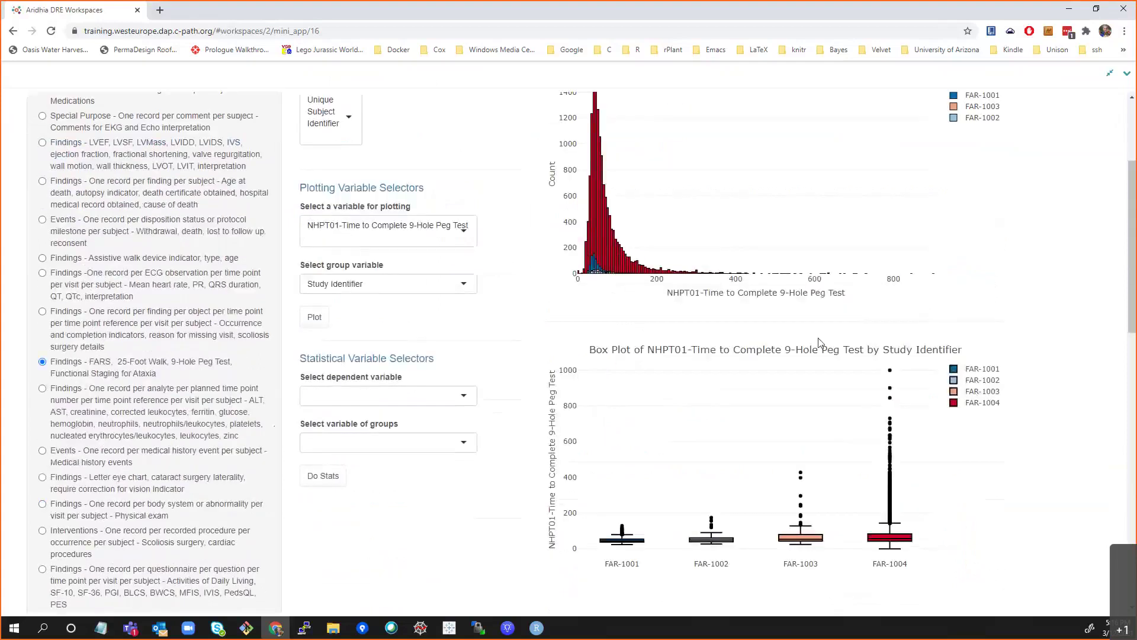
pyautogui.scroll(3, 936, 414)
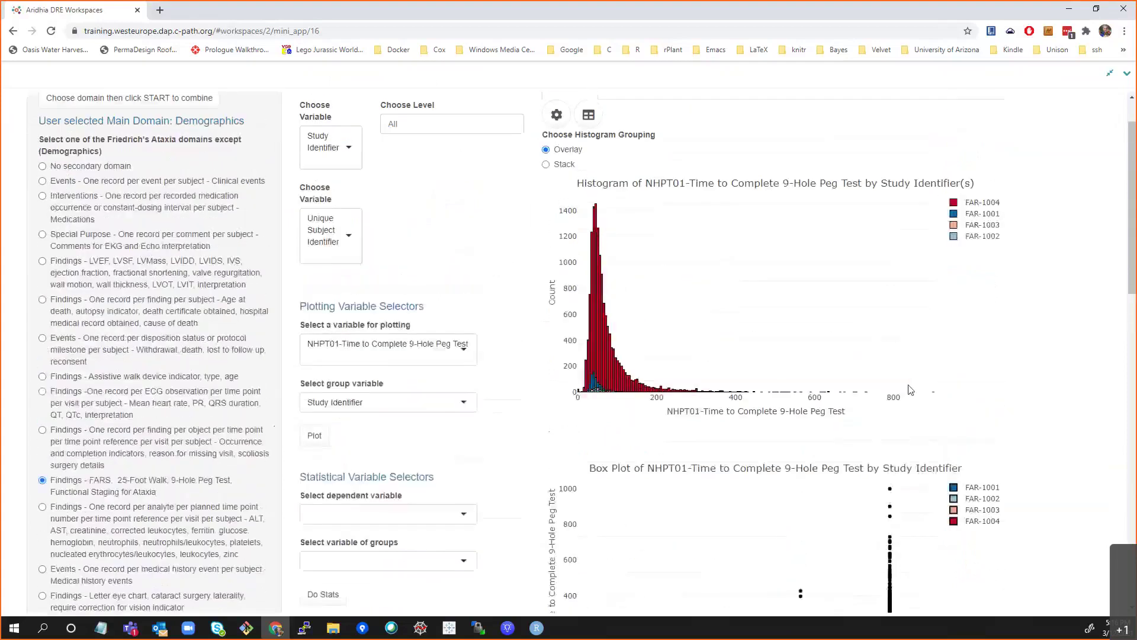
pyautogui.scroll(-2, 859, 462)
pyautogui.scroll(1, 834, 464)
pyautogui.scroll(1, 595, 127)
# Step: View the plotting variable choices and the bivariate plot options, then return to the univariate plots
pyautogui.click(465, 414)
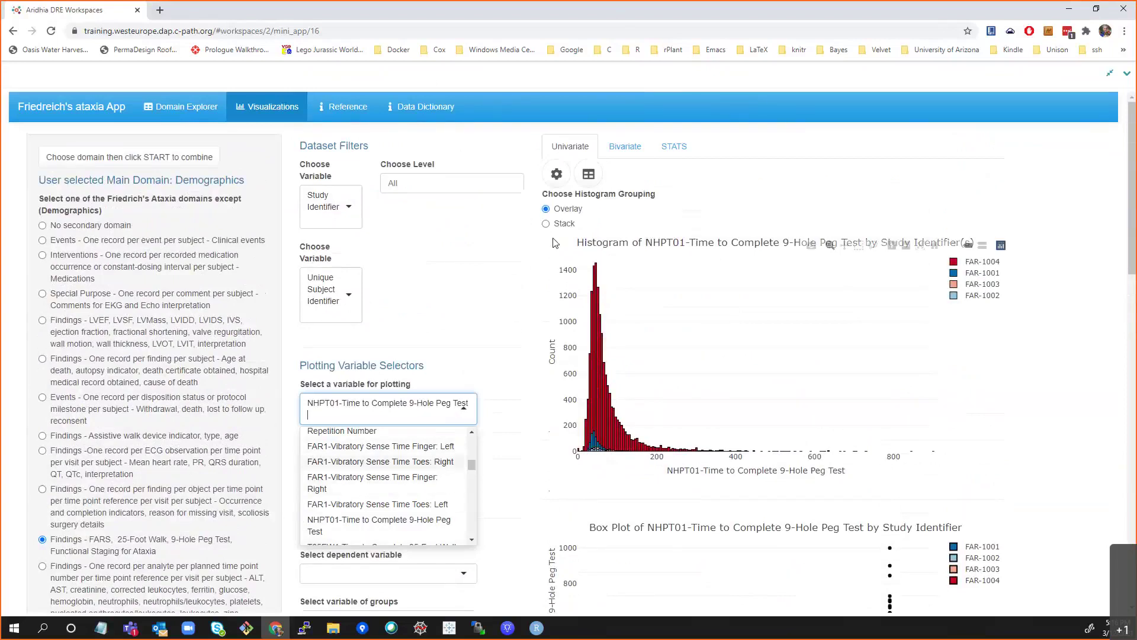
pyautogui.click(509, 233)
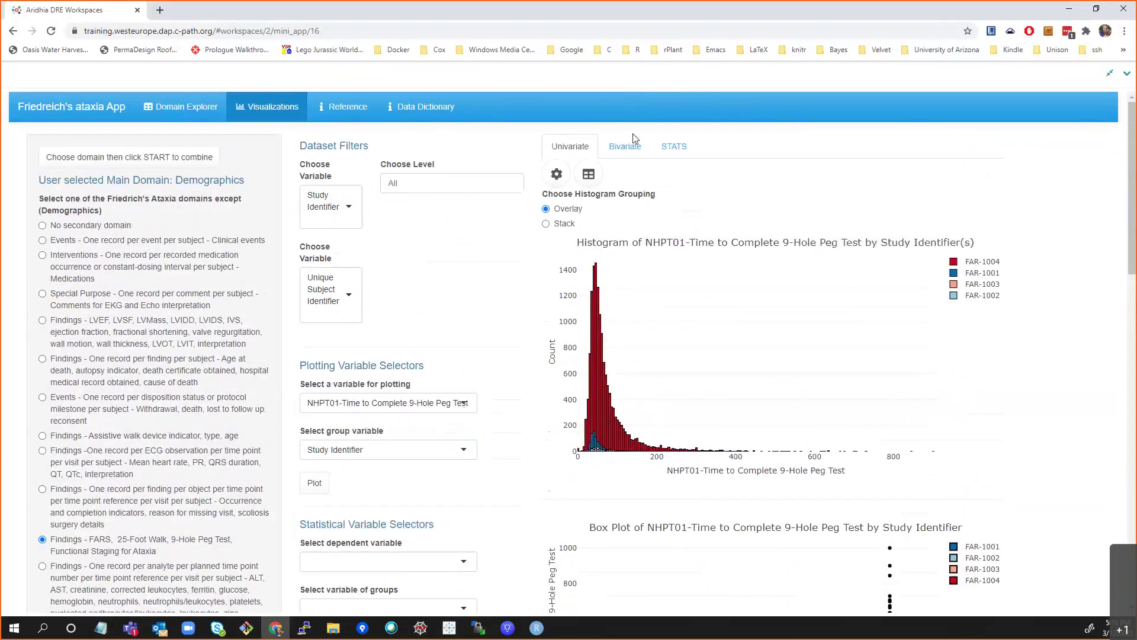
pyautogui.click(625, 147)
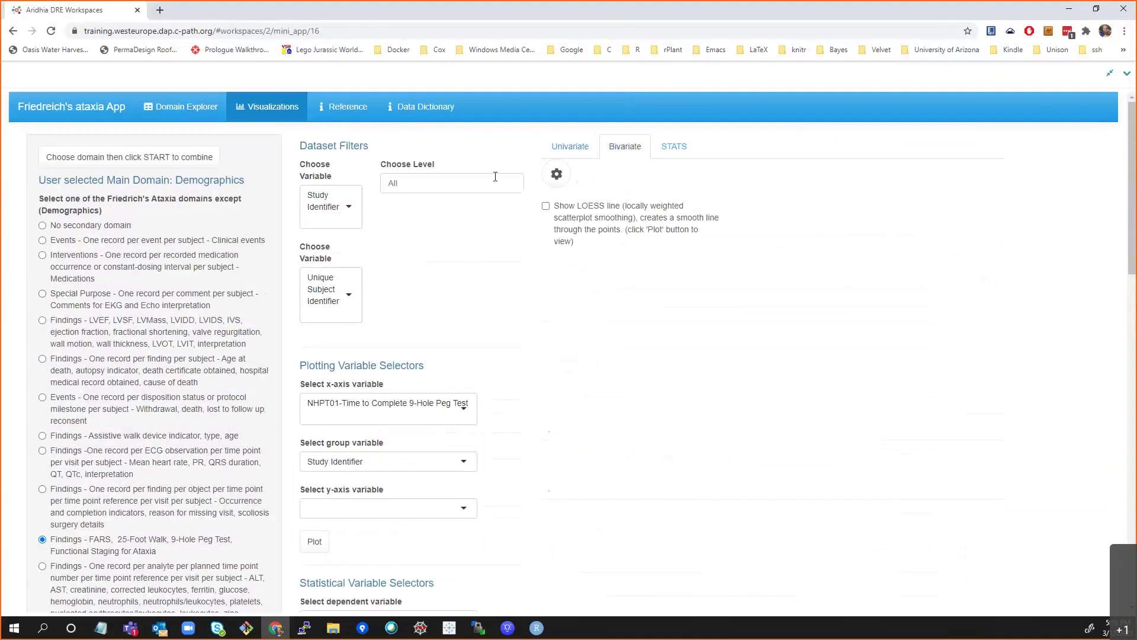
pyautogui.click(580, 148)
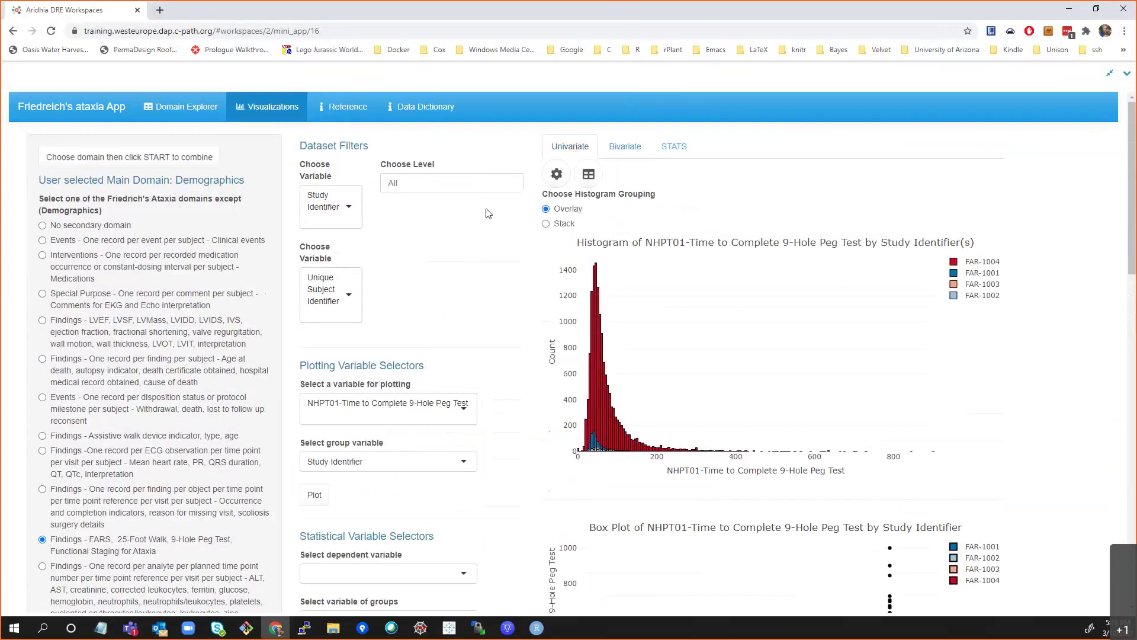
# Step: Create a bivariate plot of NHPT01-Time to Complete 9-Hole Peg Test against Age, grouped by Study Identifier
pyautogui.click(639, 148)
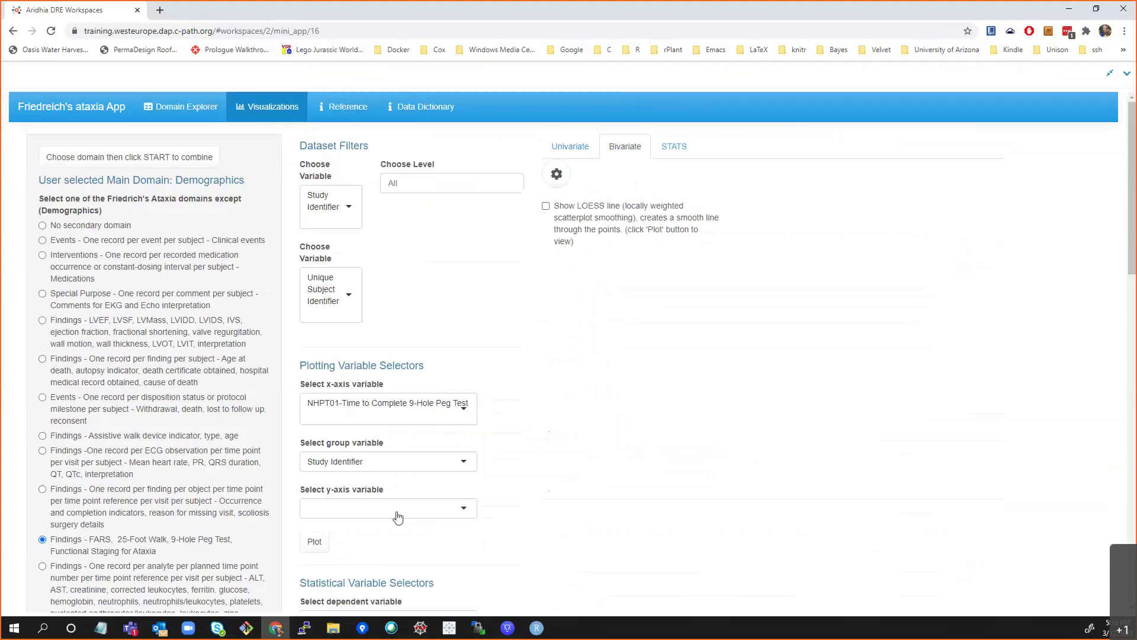
pyautogui.click(396, 510)
pyautogui.scroll(-2, 345, 579)
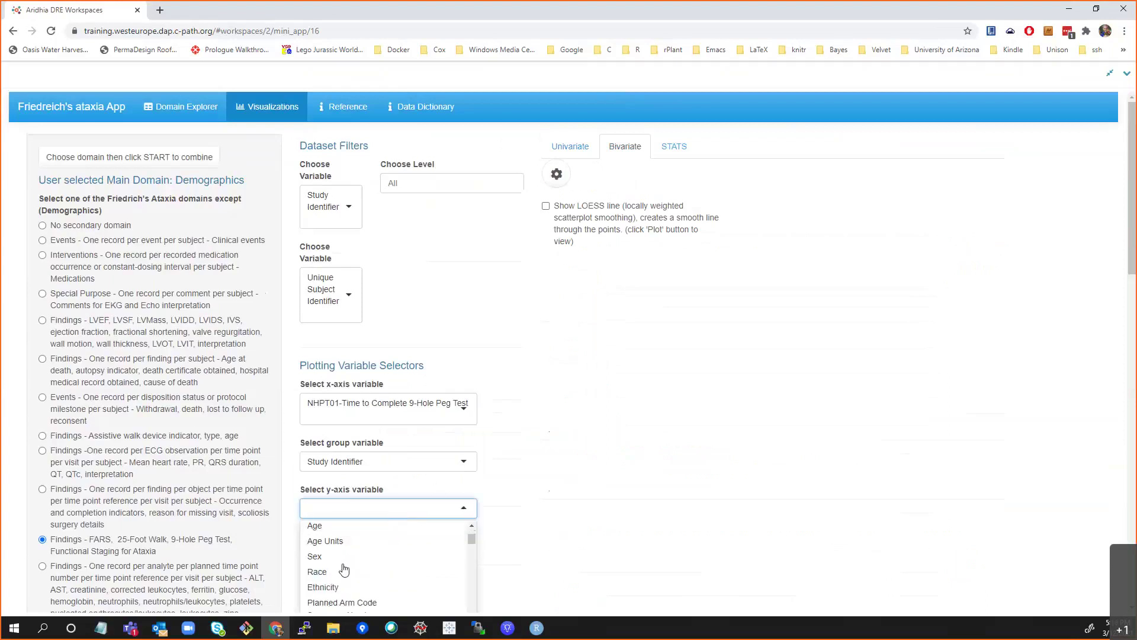
pyautogui.scroll(2, 332, 578)
pyautogui.scroll(-2, 324, 579)
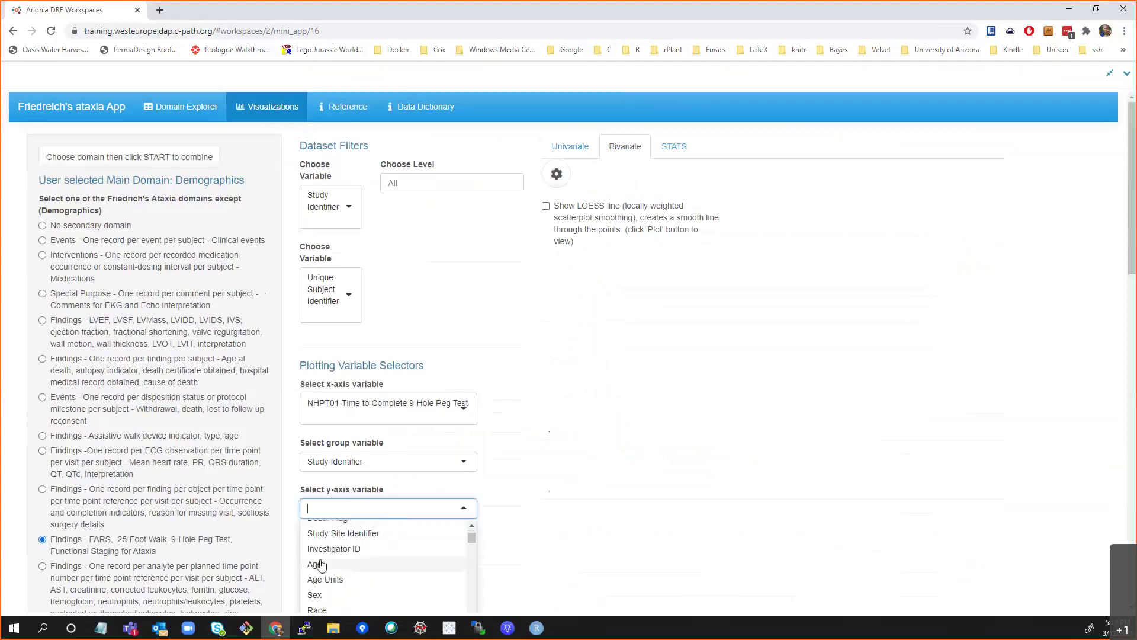
pyautogui.click(325, 564)
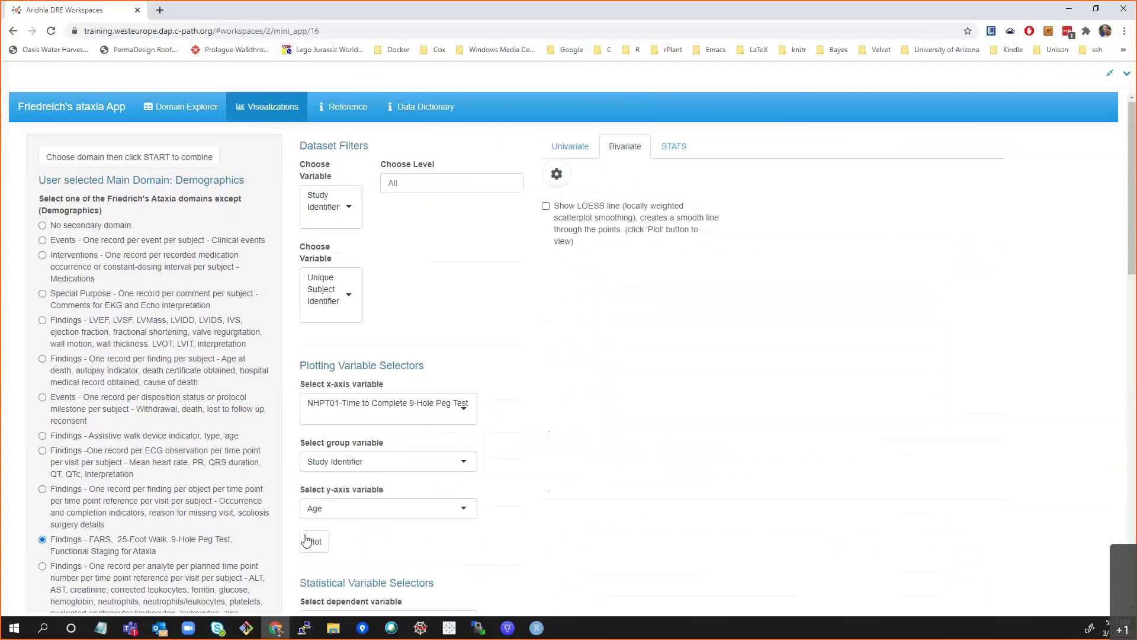
pyautogui.click(306, 540)
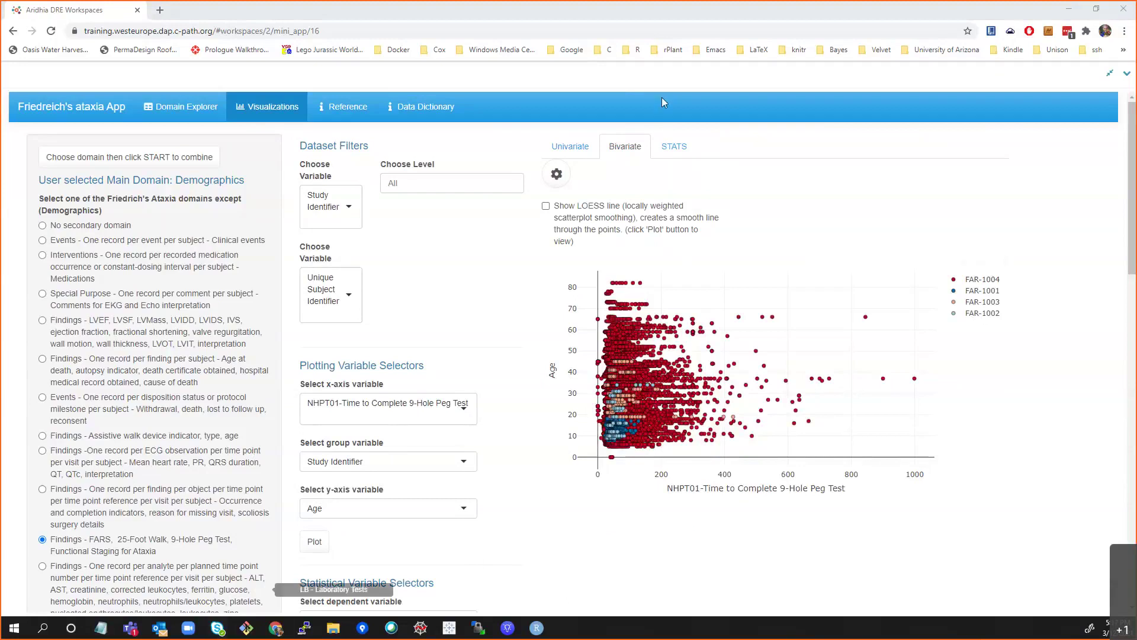
# Step: Enable the LOESS line and the 95% Standard Error lines on the bivariate scatterplot and replot it
pyautogui.click(545, 206)
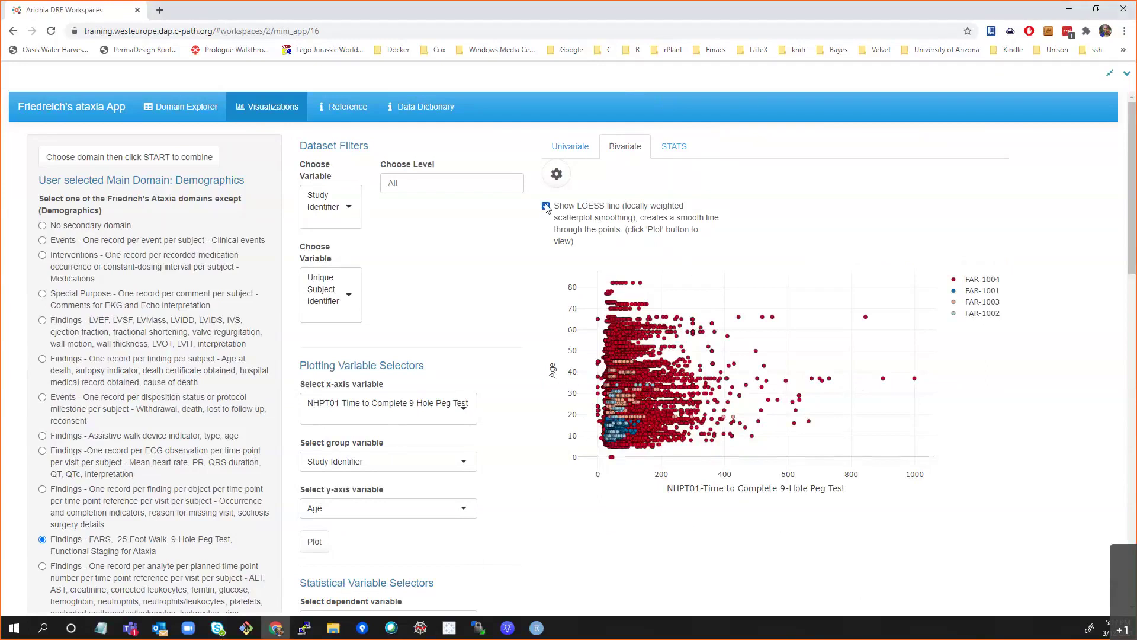
pyautogui.click(545, 206)
pyautogui.click(546, 206)
pyautogui.click(545, 206)
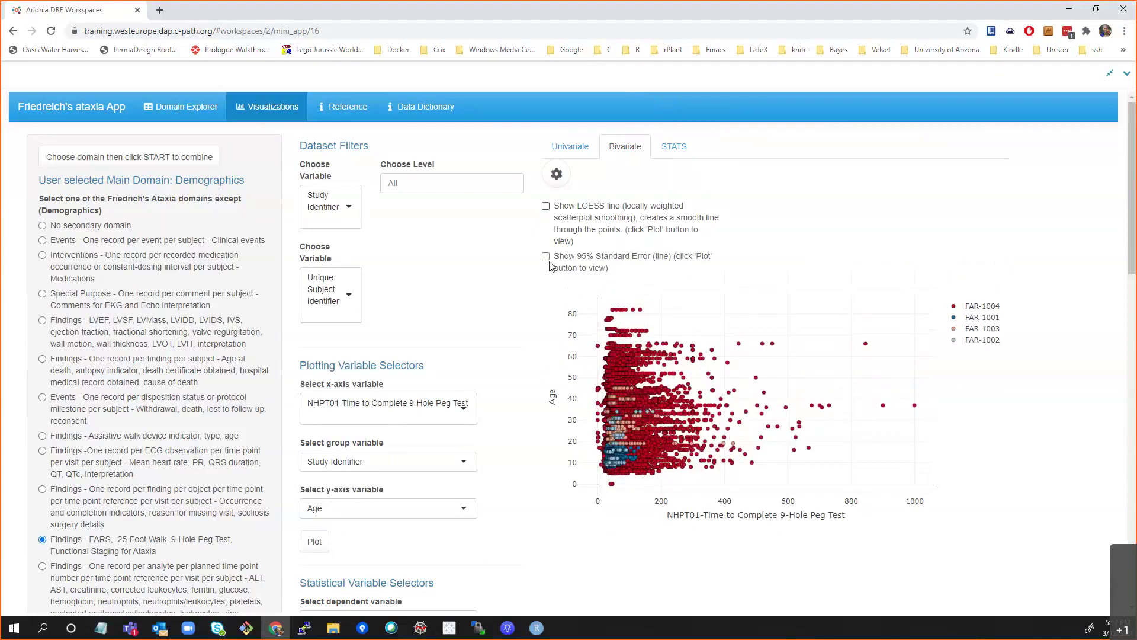
pyautogui.click(546, 206)
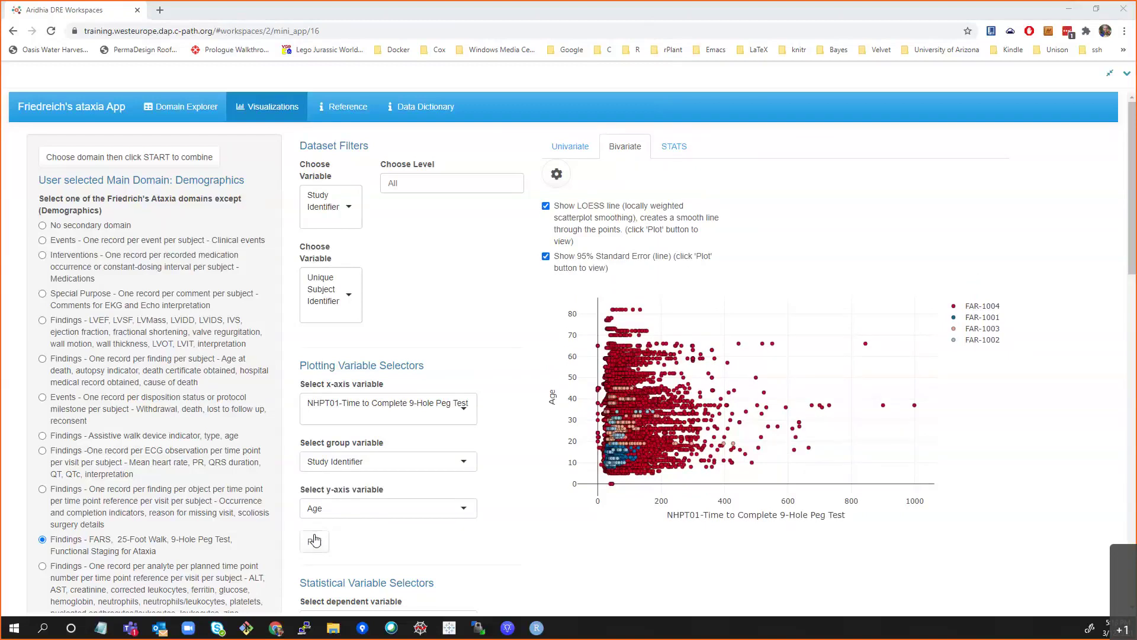
pyautogui.click(638, 7)
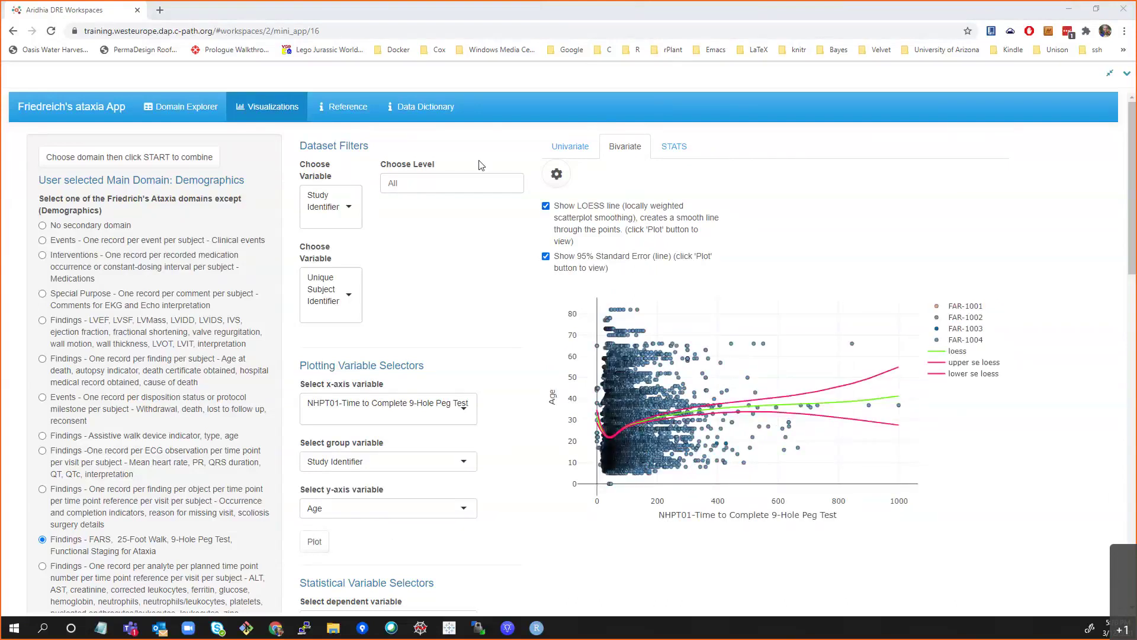
pyautogui.moveTo(741, 459)
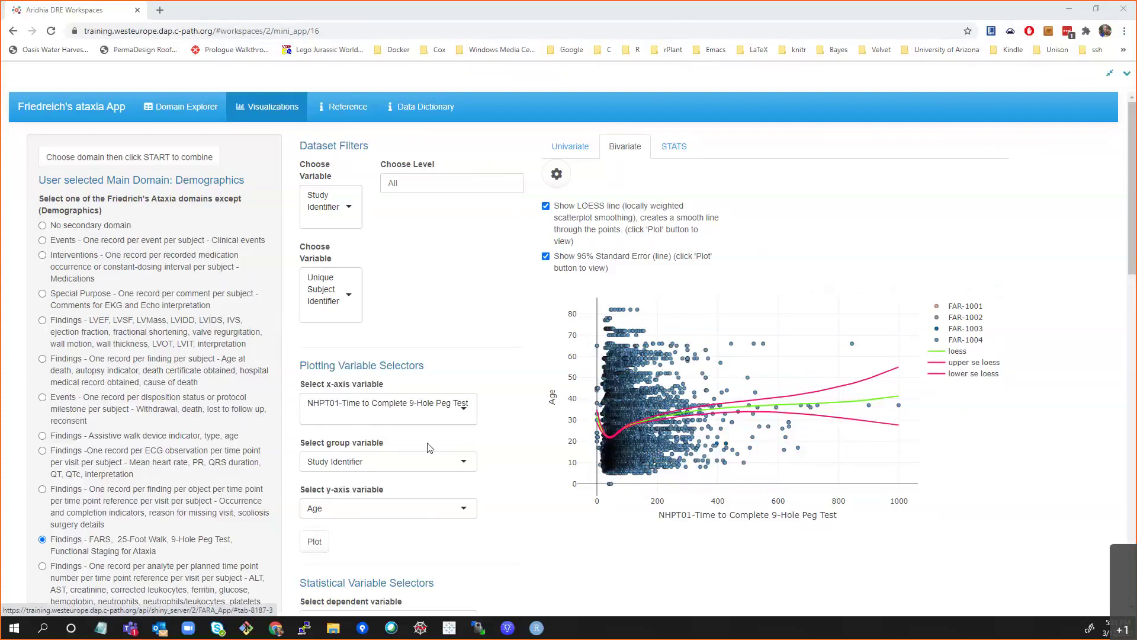
# Step: Set the statistical dependent variable to T25FW1-Time to Complete 25-Foot Walk and the variable of groups to Race
pyautogui.scroll(-1, 434, 450)
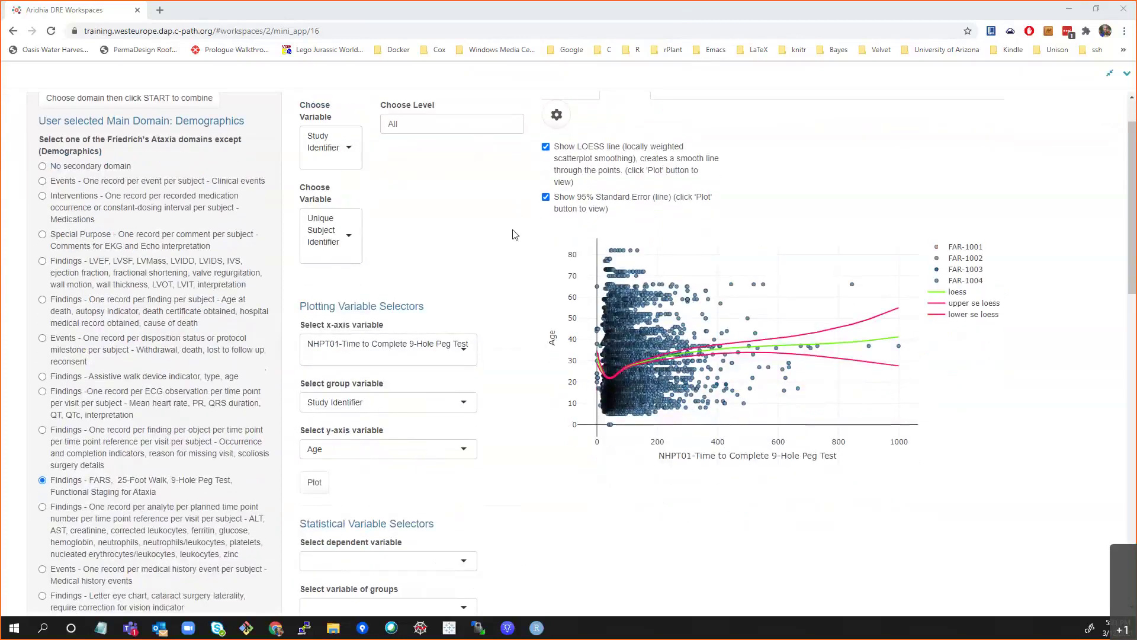
pyautogui.scroll(-2, 436, 472)
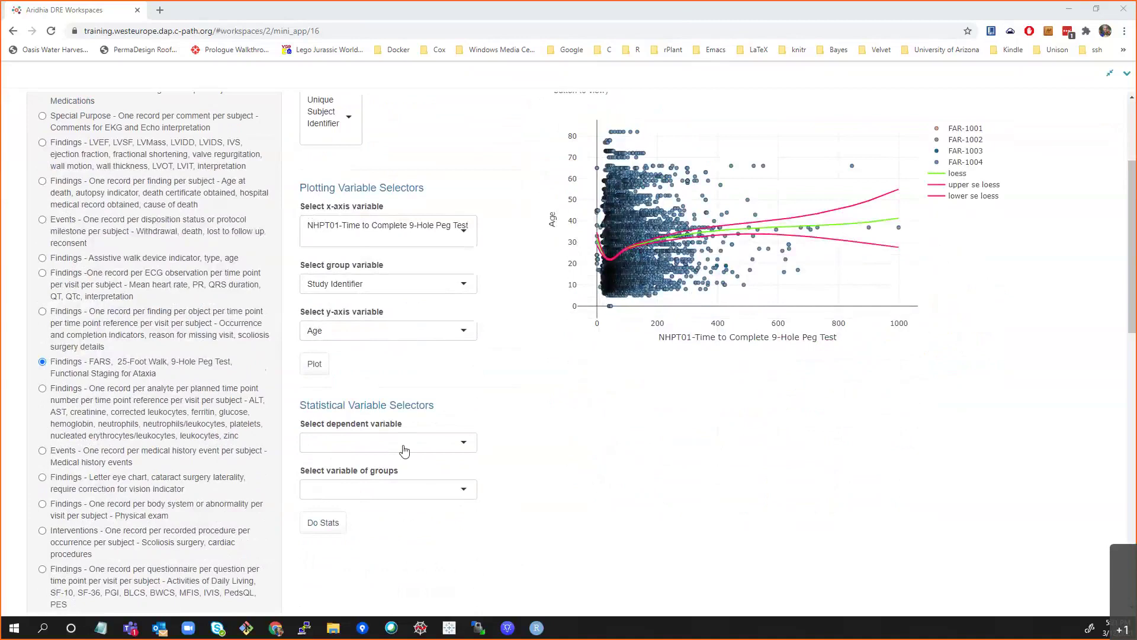
pyautogui.click(405, 443)
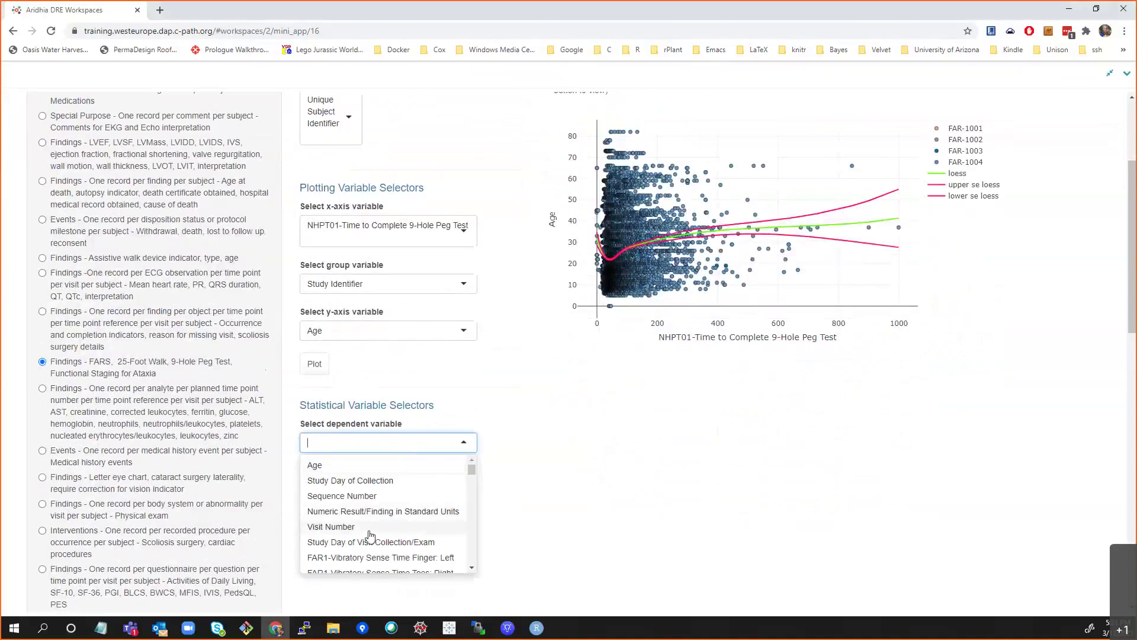
pyautogui.scroll(-1, 368, 536)
pyautogui.scroll(-1, 370, 536)
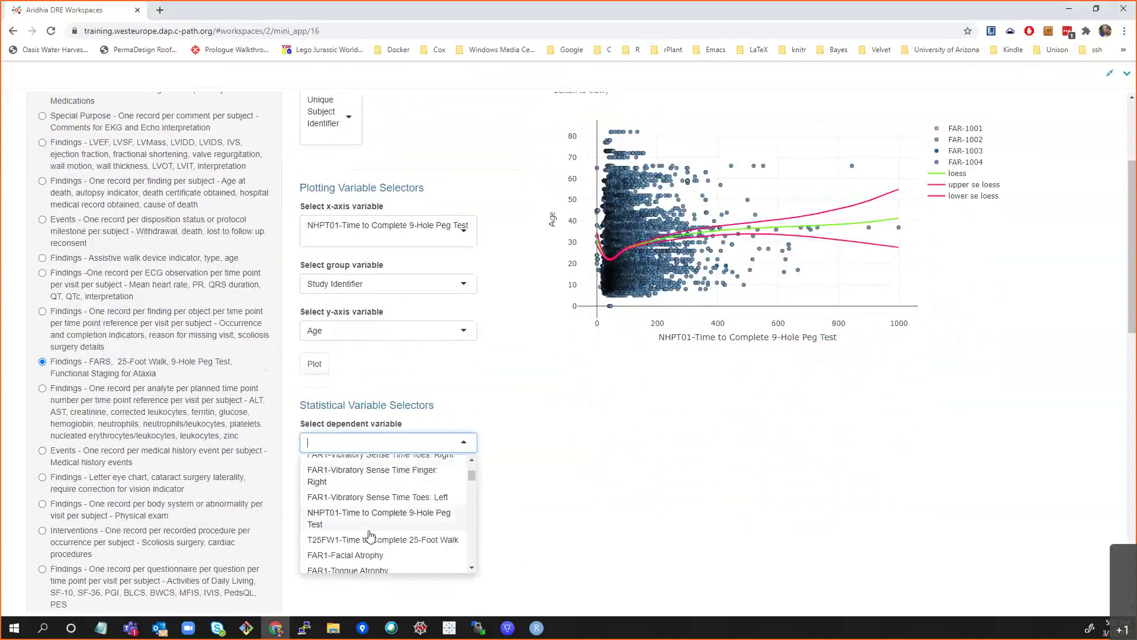
pyautogui.click(370, 539)
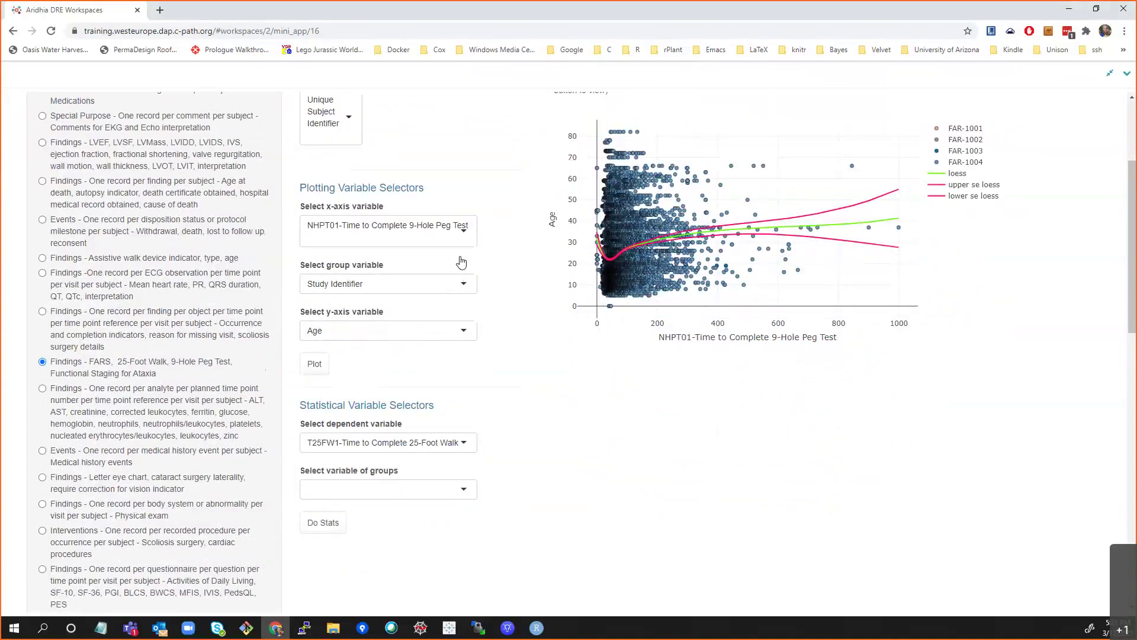
pyautogui.click(362, 489)
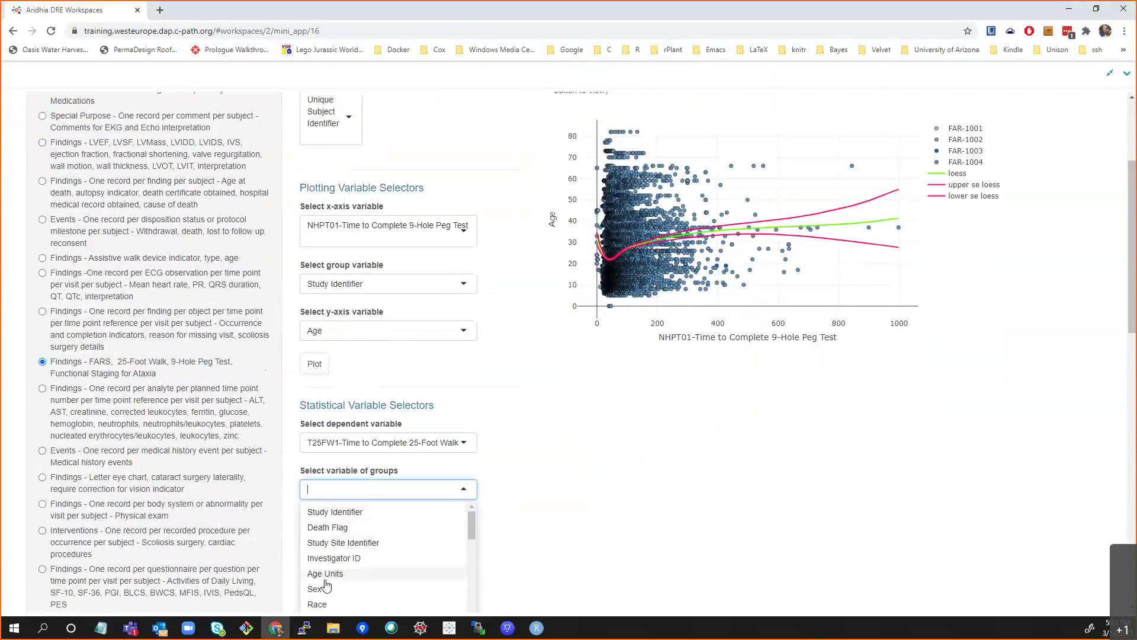
pyautogui.scroll(-1, 325, 586)
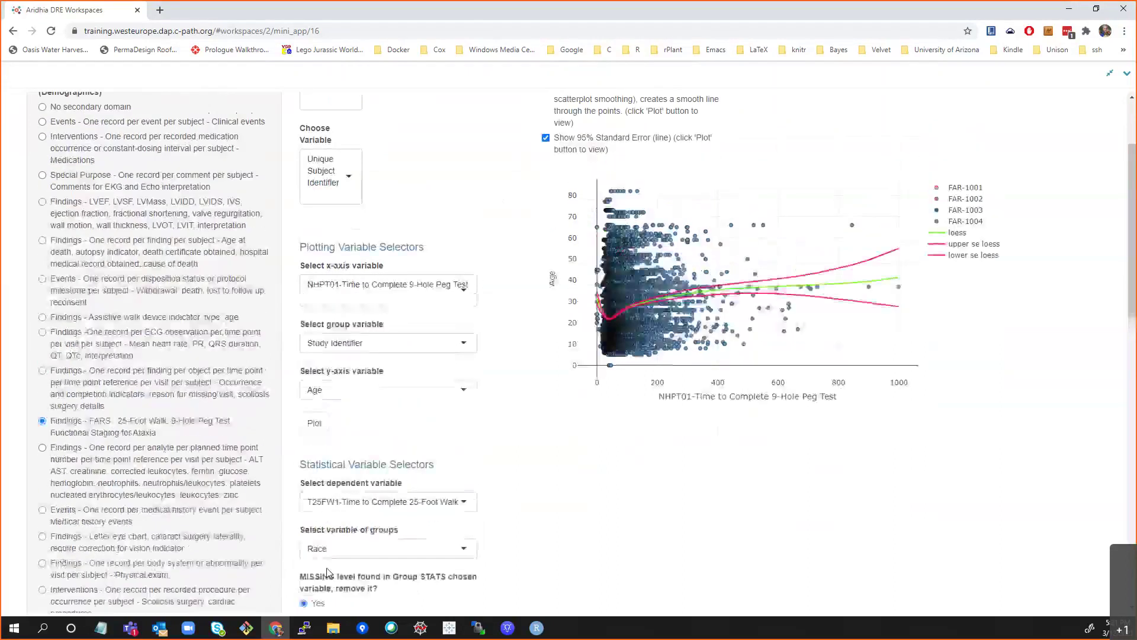
# Step: Show the STATS results view and run the statistics on 25-Foot Walk time by Race with the MISSING level removed
pyautogui.scroll(2, 807, 148)
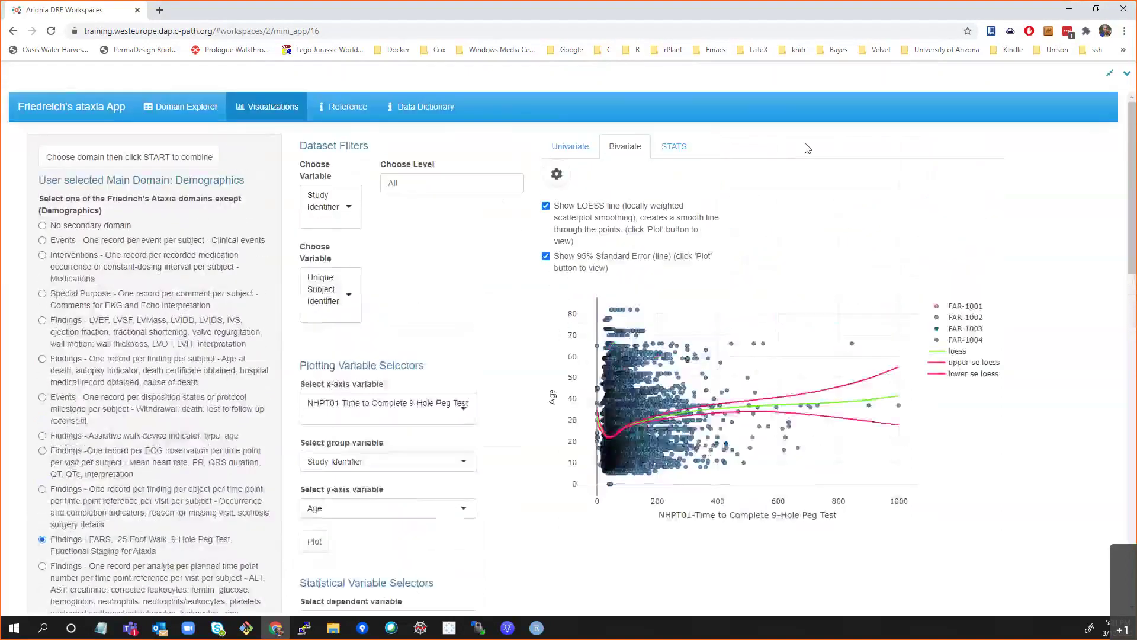
pyautogui.click(677, 146)
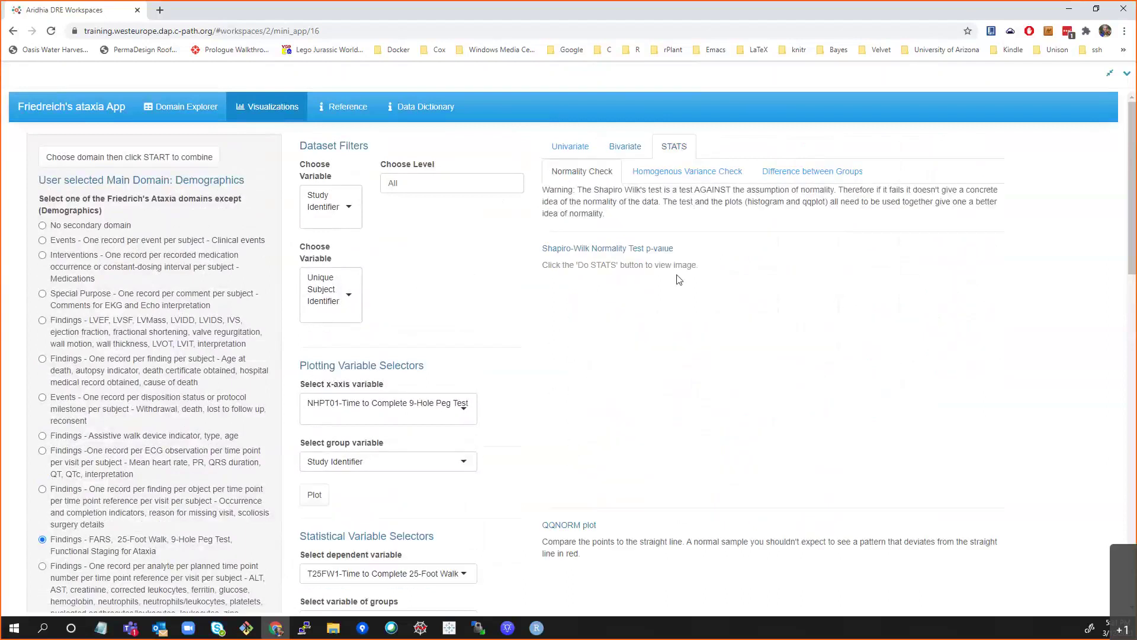
pyautogui.scroll(-2, 714, 321)
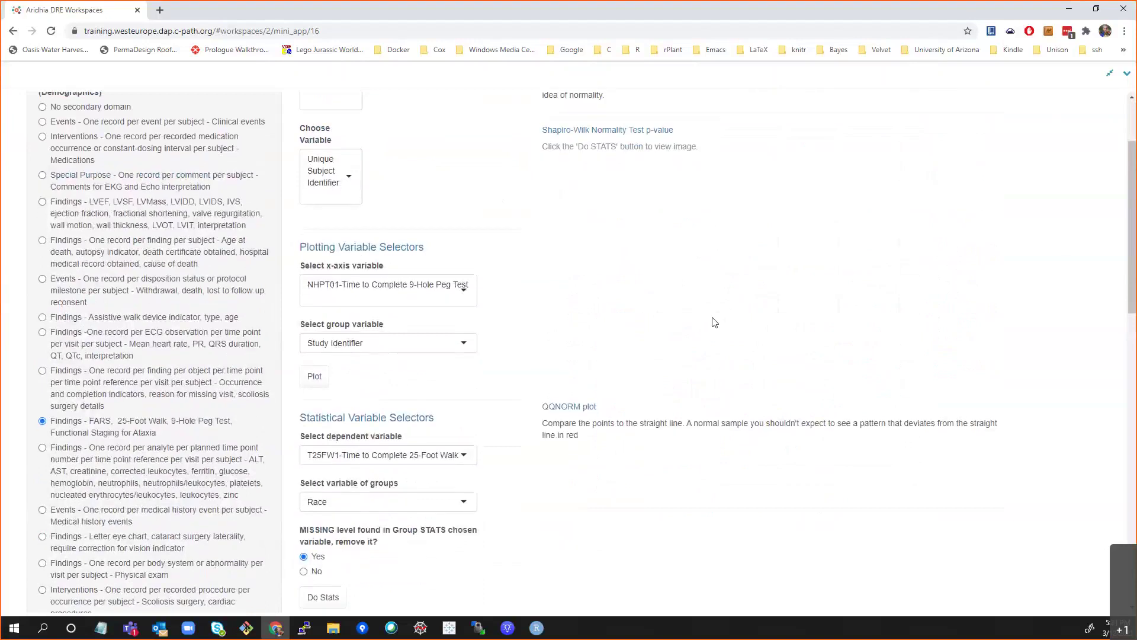
pyautogui.scroll(-3, 346, 519)
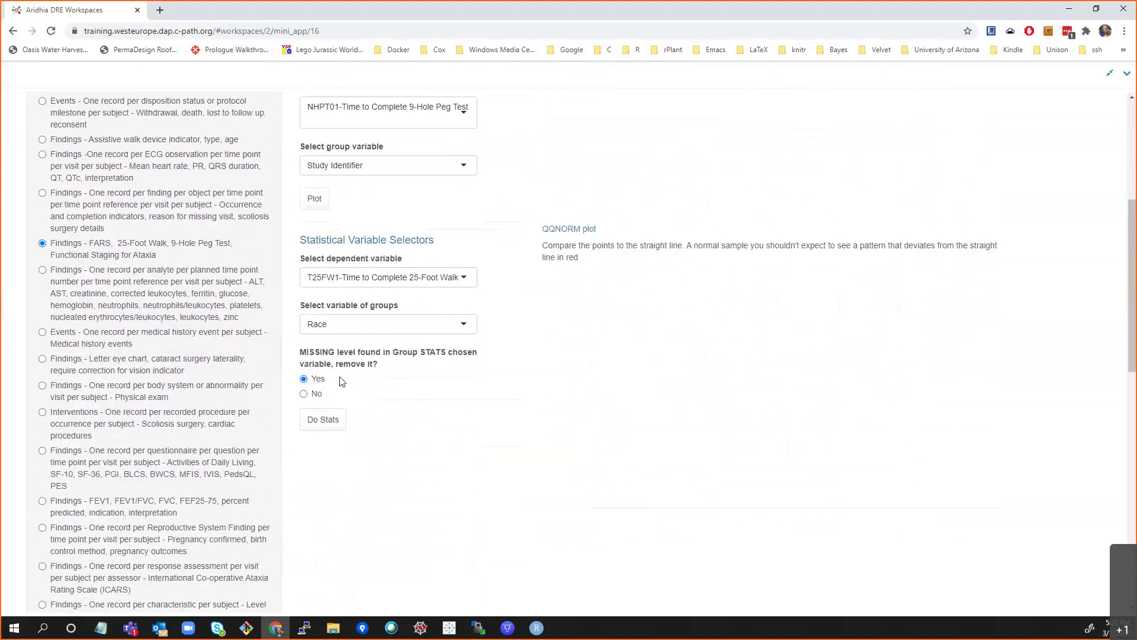
pyautogui.click(308, 419)
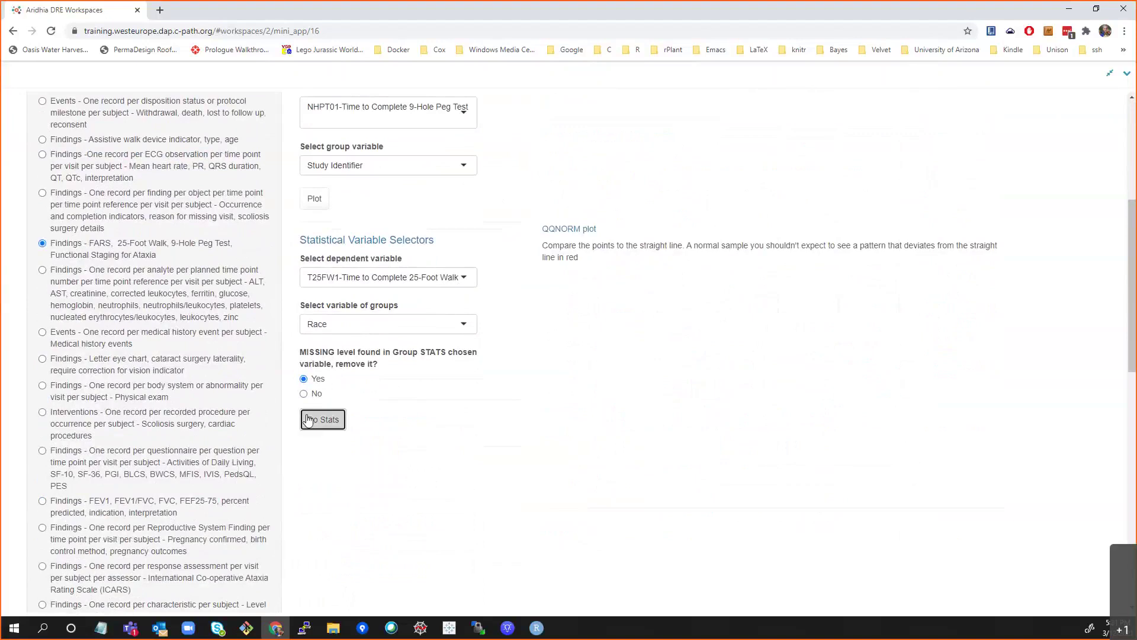
# Step: Examine the Normality Check for 25-Foot Walk time: the Shapiro-Wilk p-value, the histogram with normal density and the QQNORM plot
pyautogui.scroll(2, 652, 275)
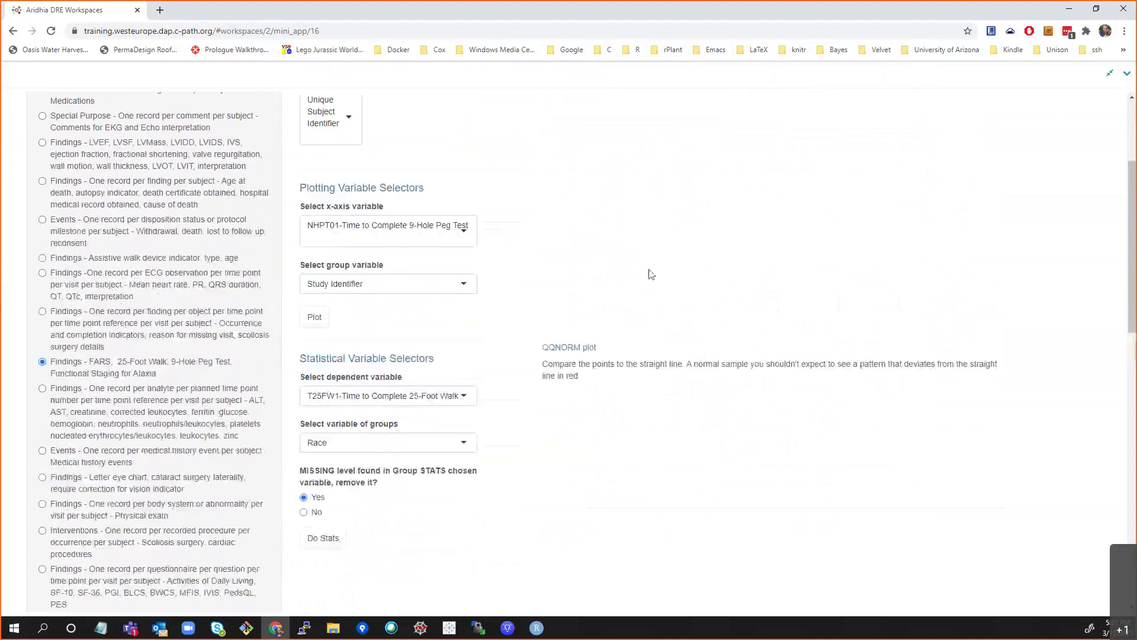
pyautogui.scroll(2, 652, 275)
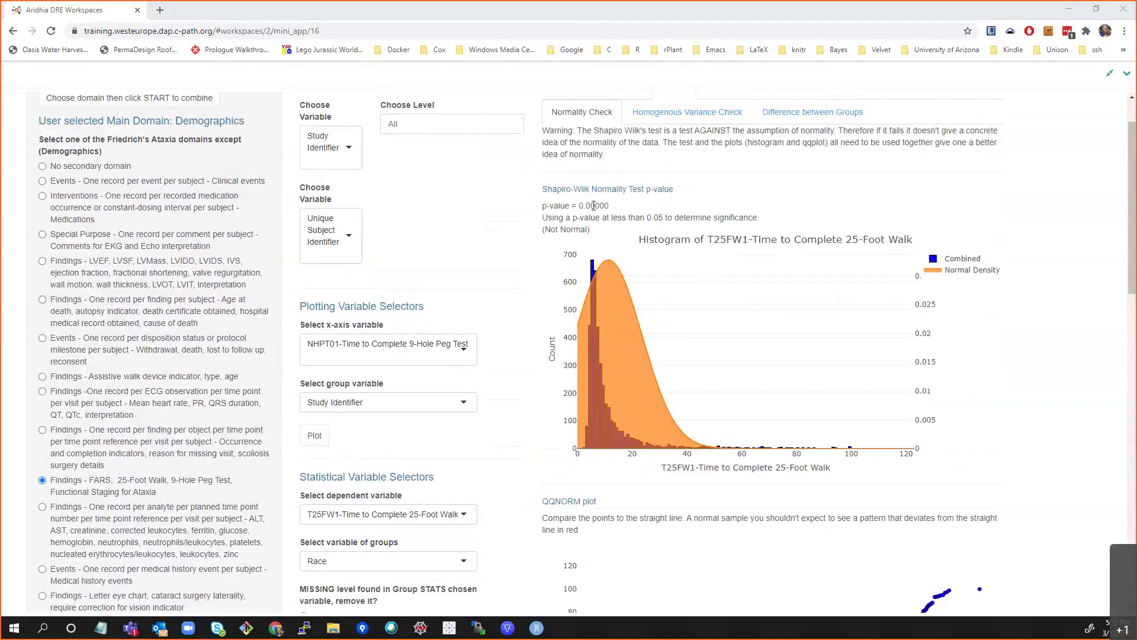
pyautogui.moveTo(542, 217); pyautogui.dragTo(583, 209)
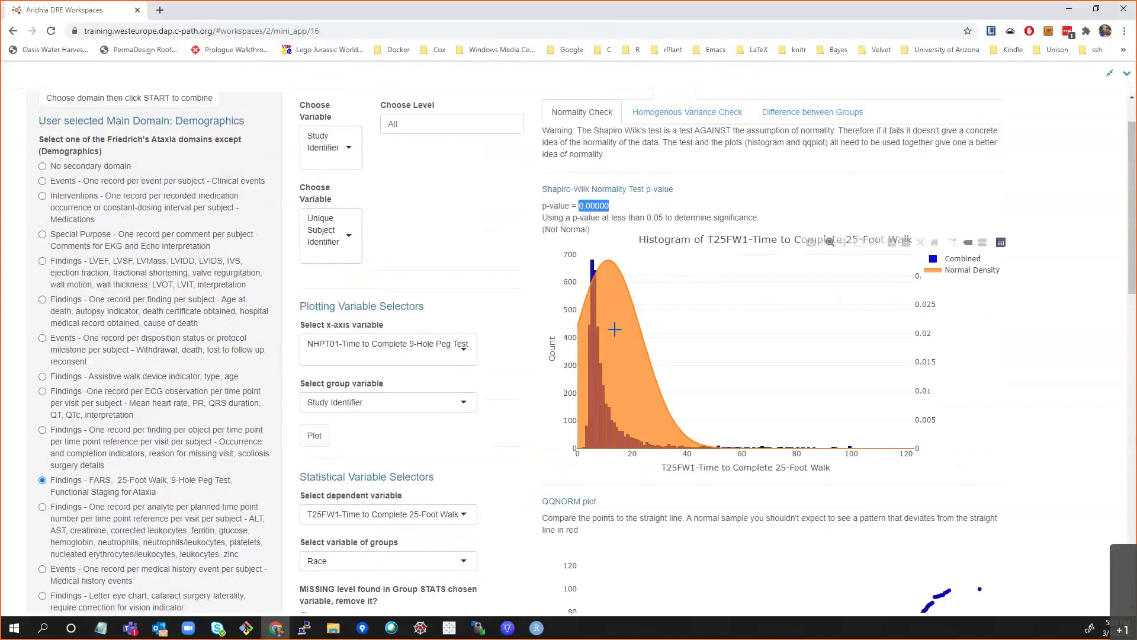
pyautogui.scroll(-1, 640, 355)
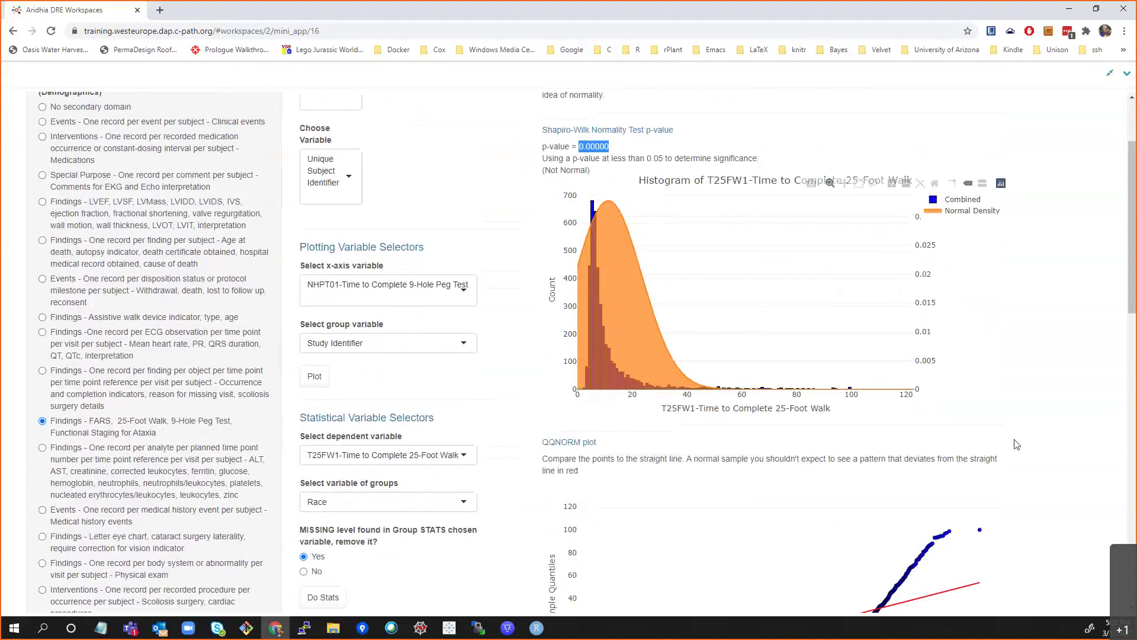
pyautogui.scroll(-1, 1004, 444)
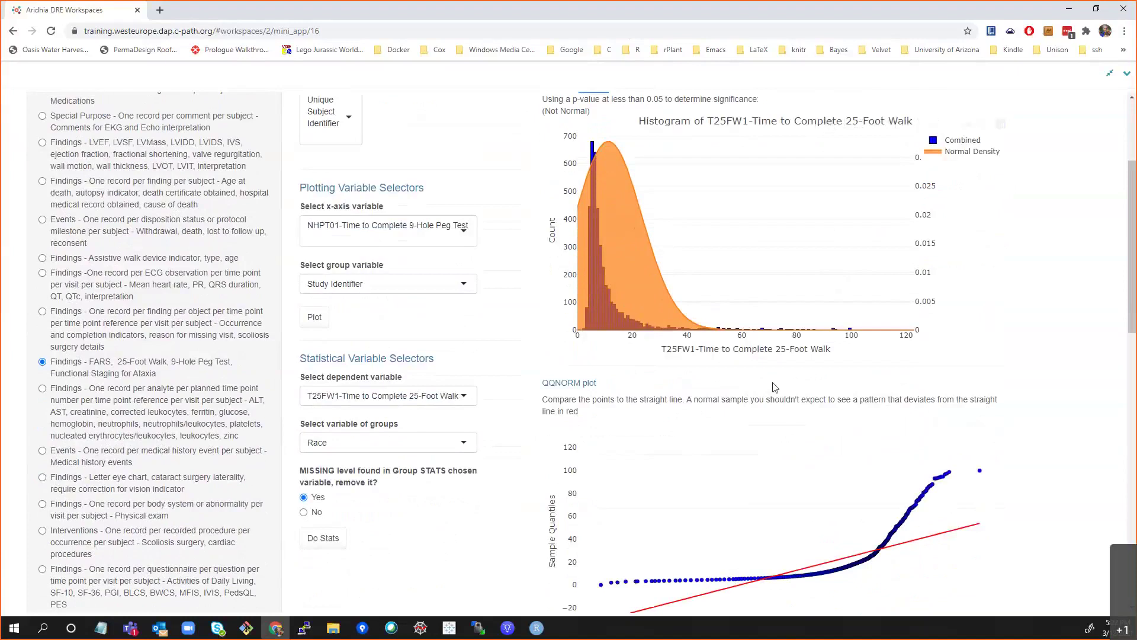
pyautogui.scroll(1, 600, 148)
pyautogui.doubleClick(594, 147)
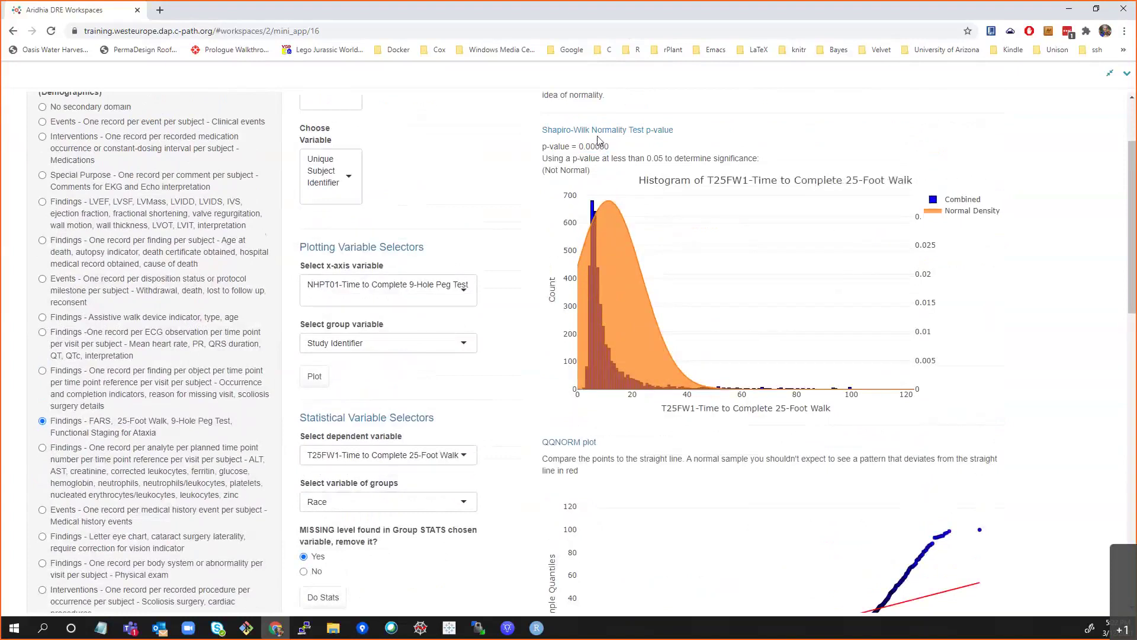
pyautogui.scroll(-1, 596, 136)
pyautogui.scroll(-4, 665, 229)
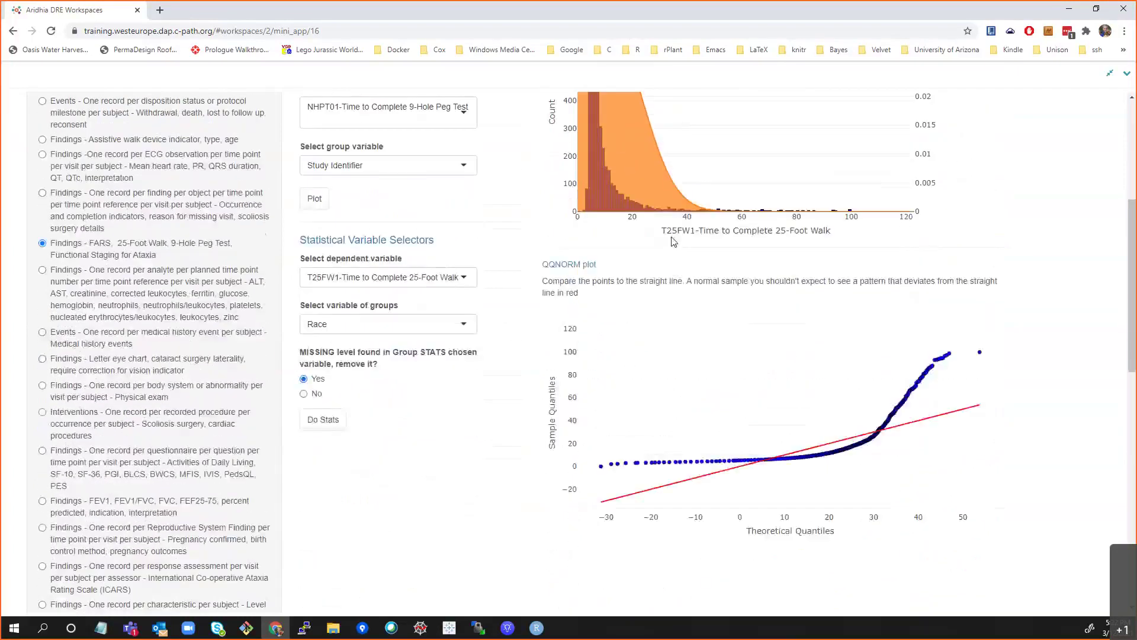
# Step: Examine the Homogenous Variance Check, including Levene's Test p-value and the box plot of 25-Foot Walk time by Race
pyautogui.scroll(7, 661, 172)
pyautogui.click(662, 172)
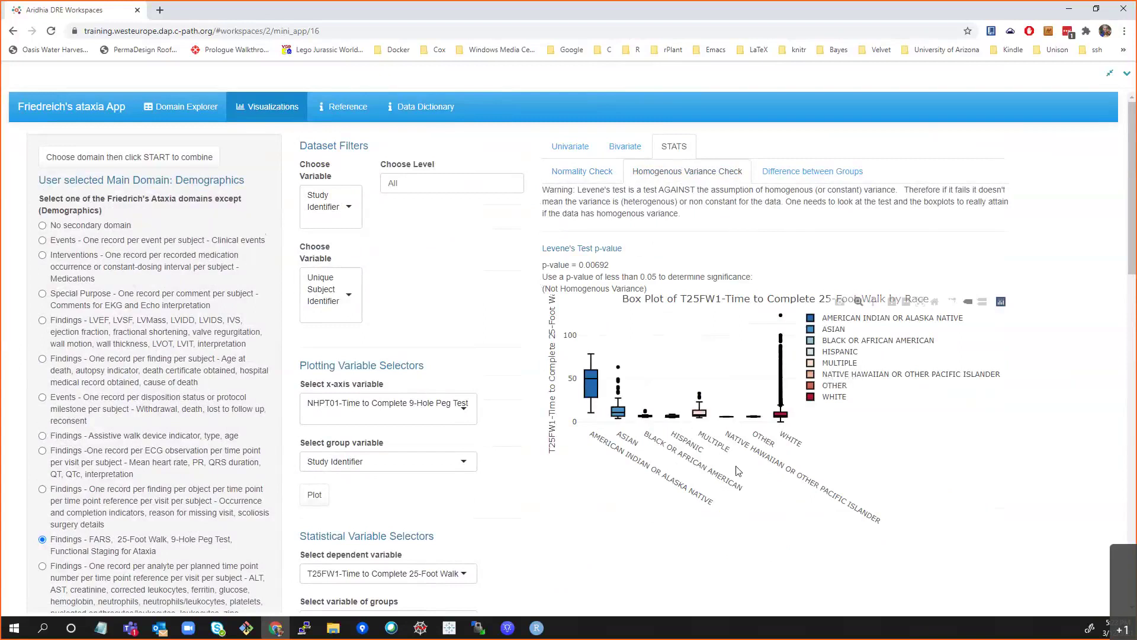
pyautogui.moveTo(597, 404)
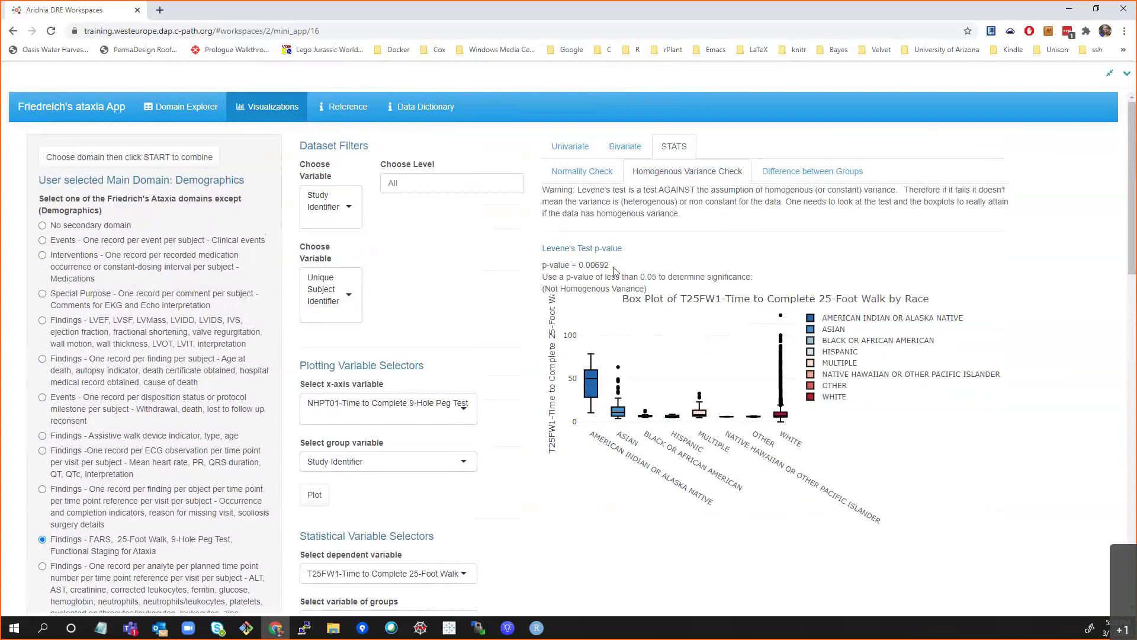
pyautogui.moveTo(610, 266); pyautogui.dragTo(579, 265)
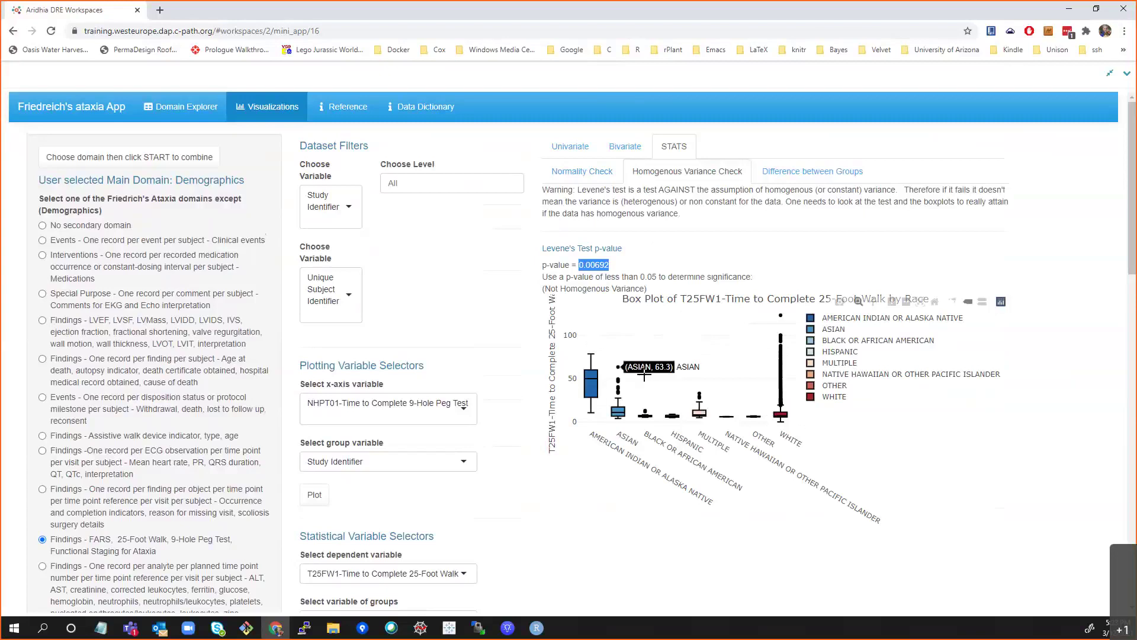
pyautogui.scroll(-5, 714, 514)
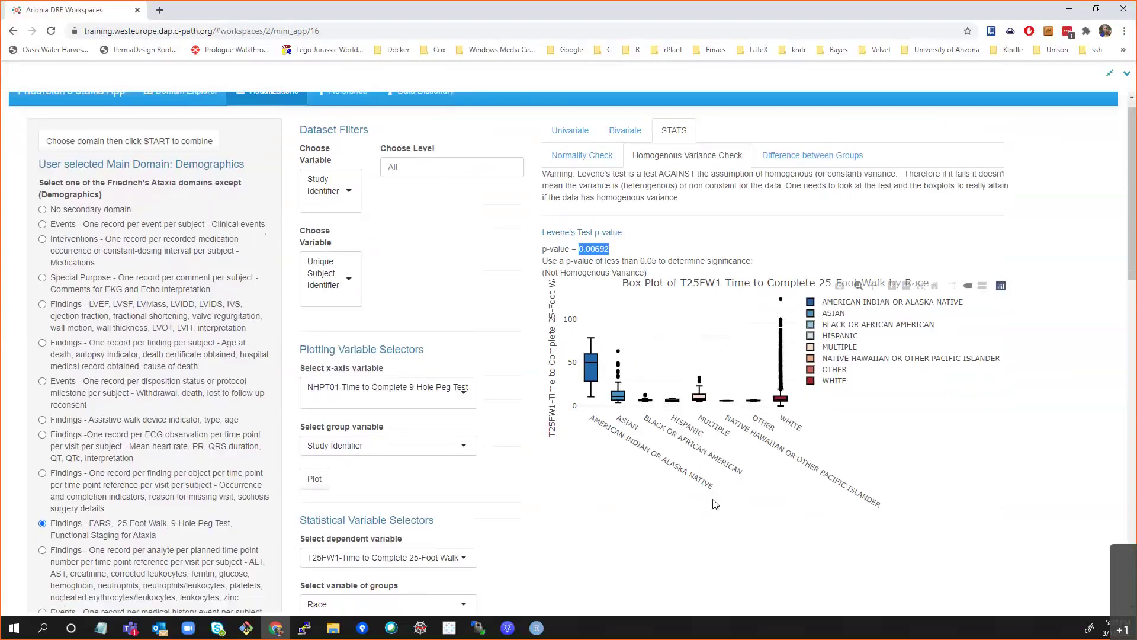
# Step: View the Difference between Groups results, including the overall mean difference test and the Pairwise Wilcoxon Rank Sum Tests table
pyautogui.scroll(3, 711, 500)
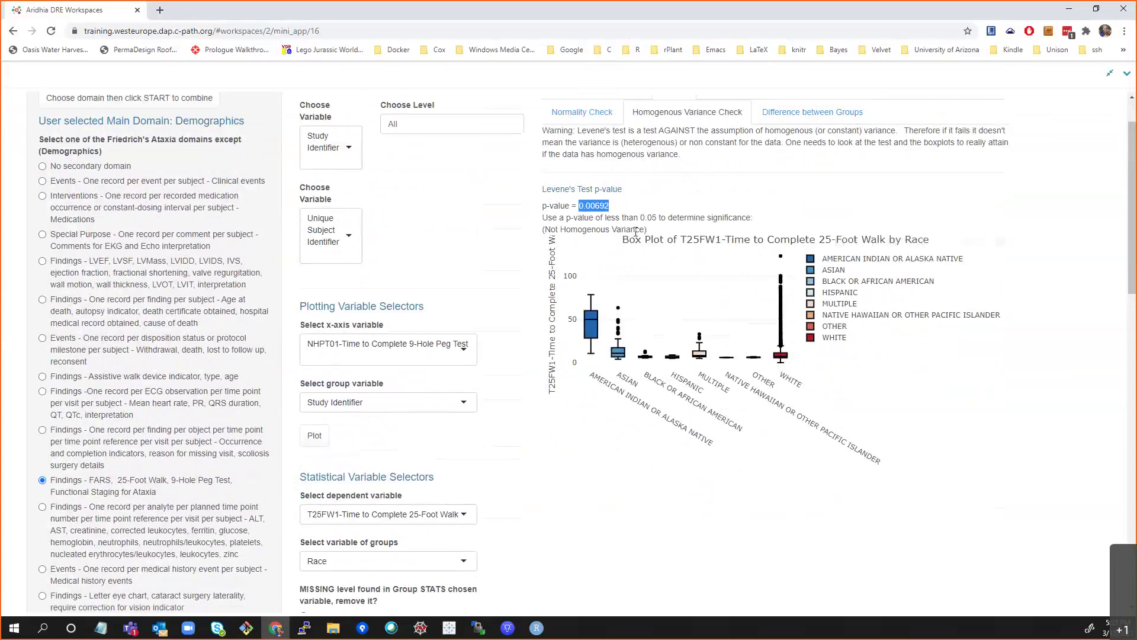
pyautogui.click(781, 120)
pyautogui.scroll(1, 781, 237)
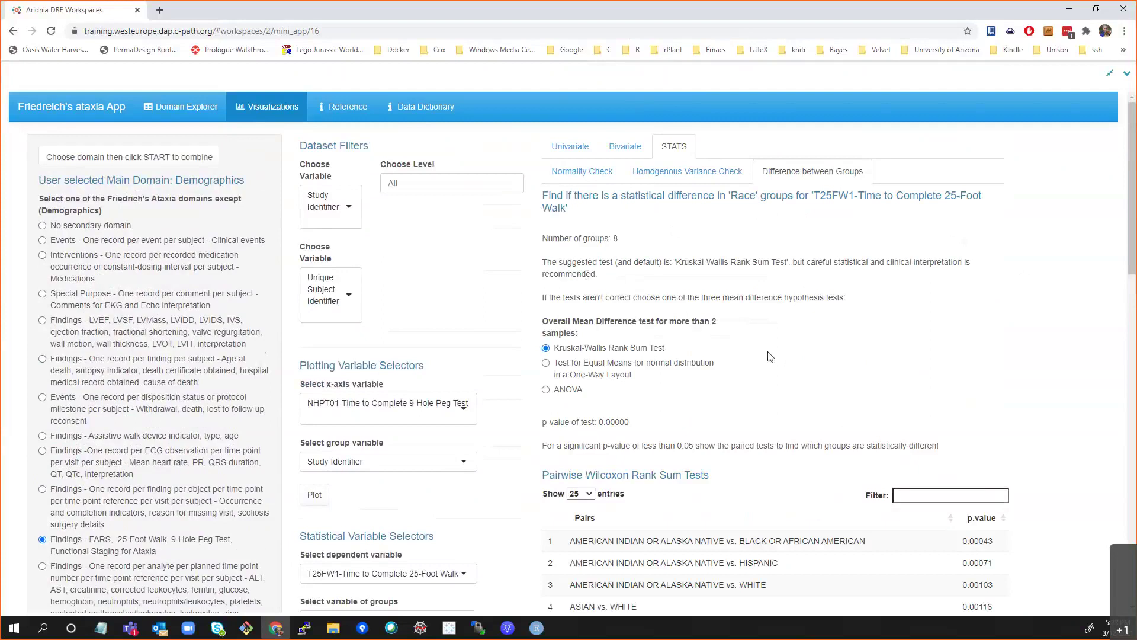
# Step: Examine the overall mean difference test options and the data assumptions described for Kruskal-Wallis, Equal Means in a One-Way Layout and ANOVA
pyautogui.scroll(-1, 734, 374)
pyautogui.scroll(-1, 735, 375)
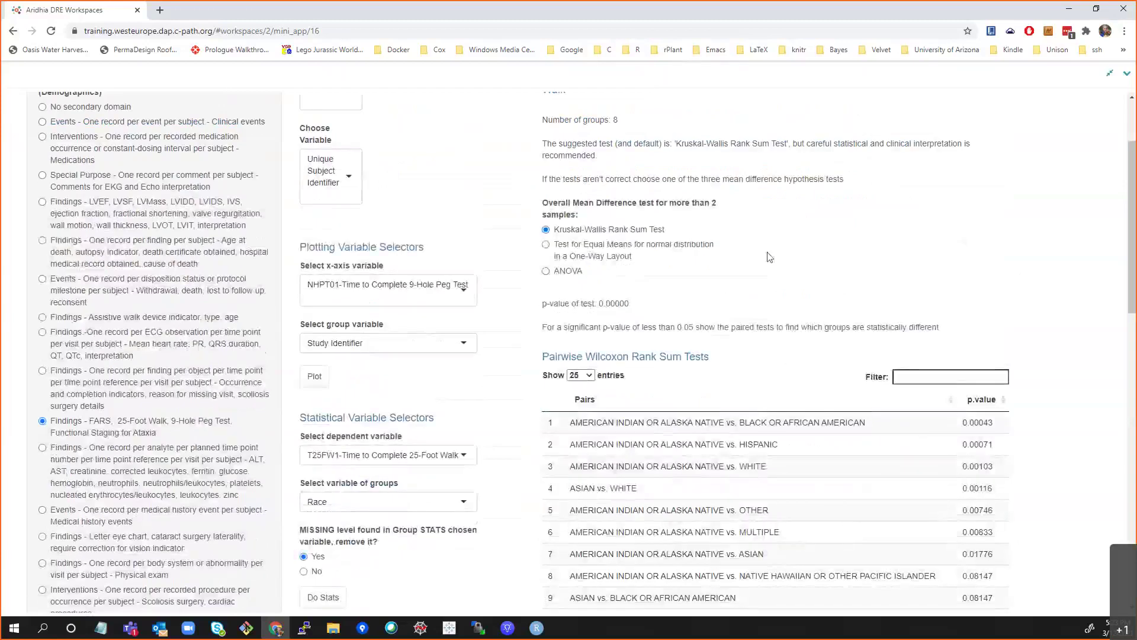
pyautogui.scroll(1, 651, 226)
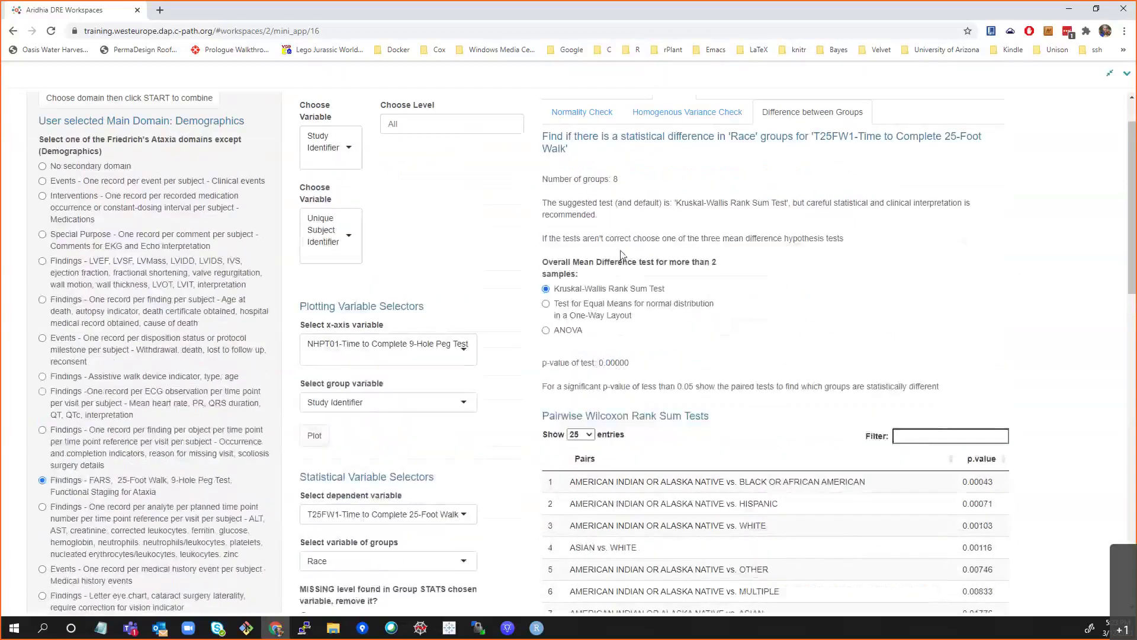
pyautogui.moveTo(622, 295)
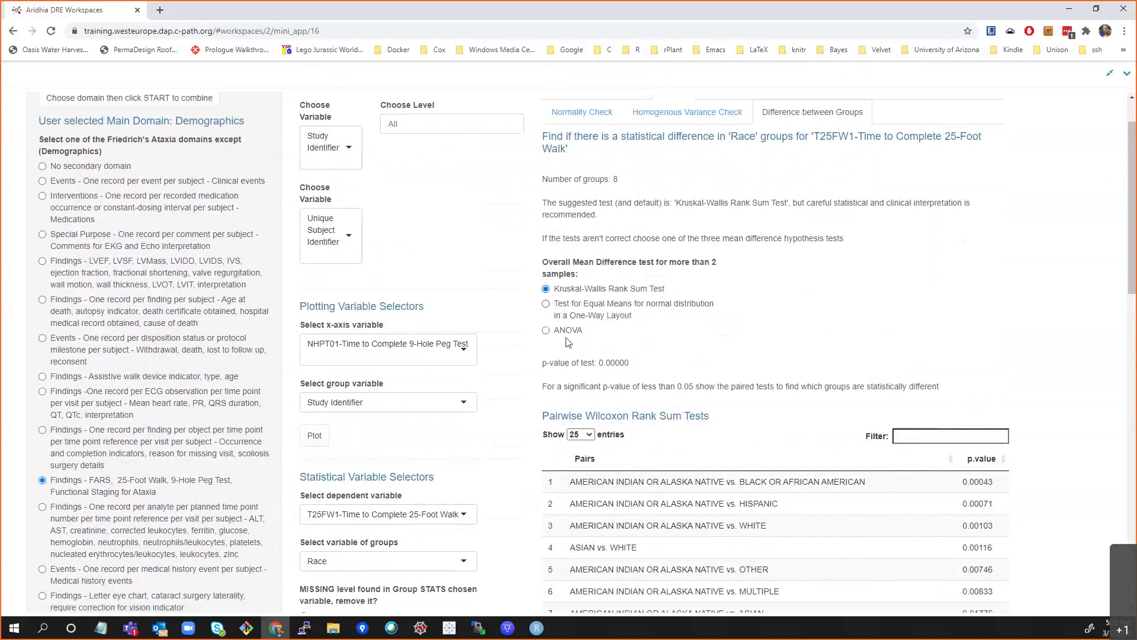
pyautogui.moveTo(569, 340)
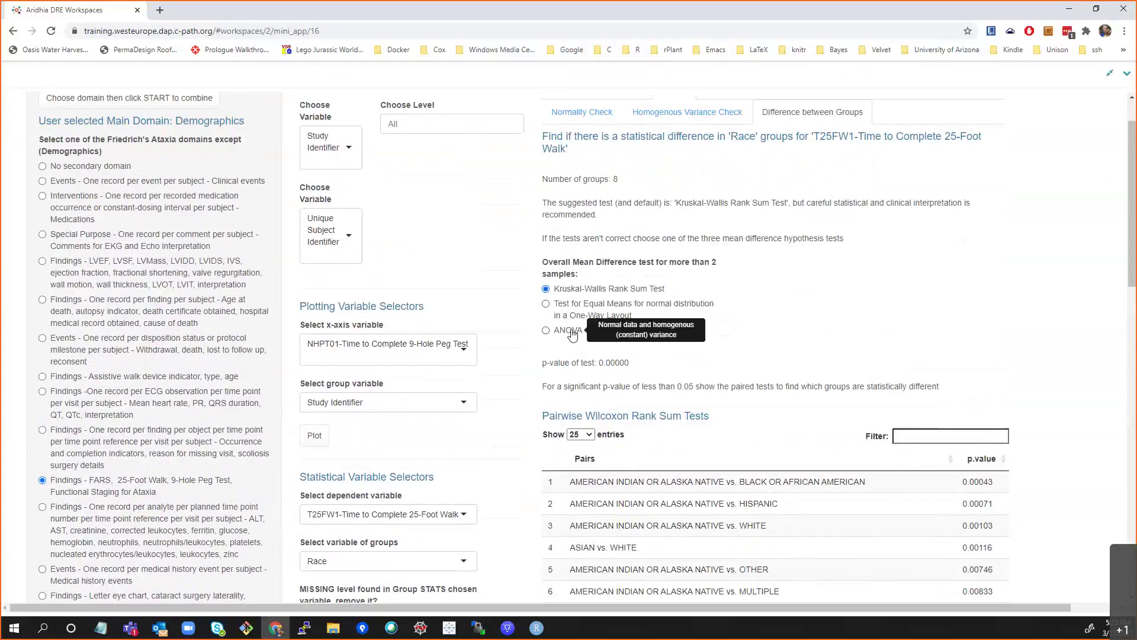
pyautogui.moveTo(583, 309)
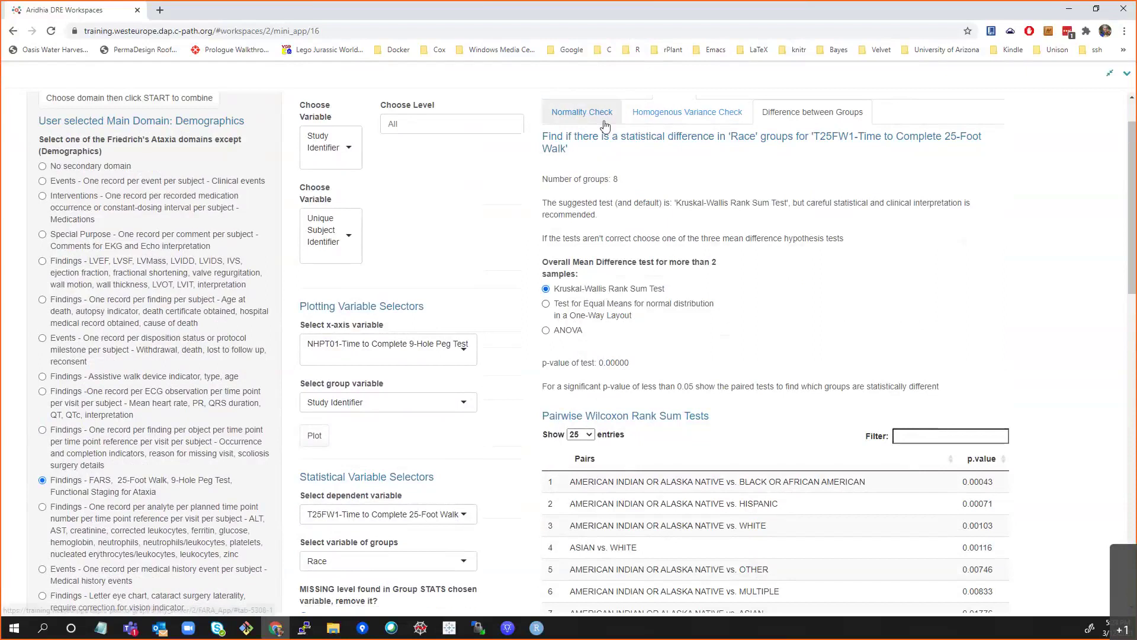
pyautogui.rightClick(653, 126)
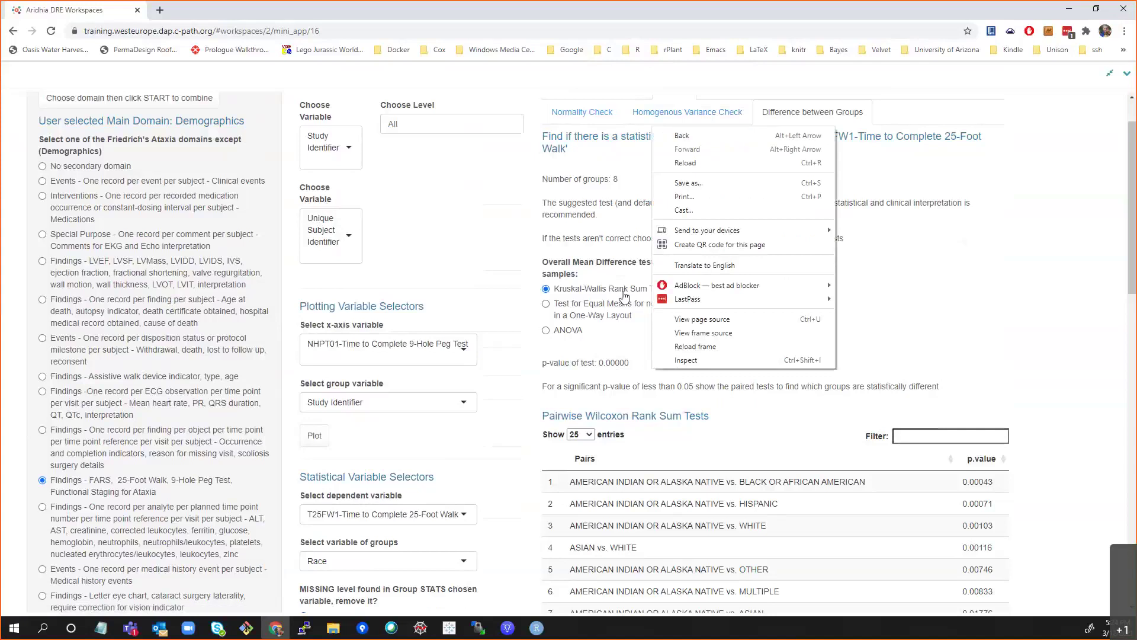
pyautogui.click(625, 297)
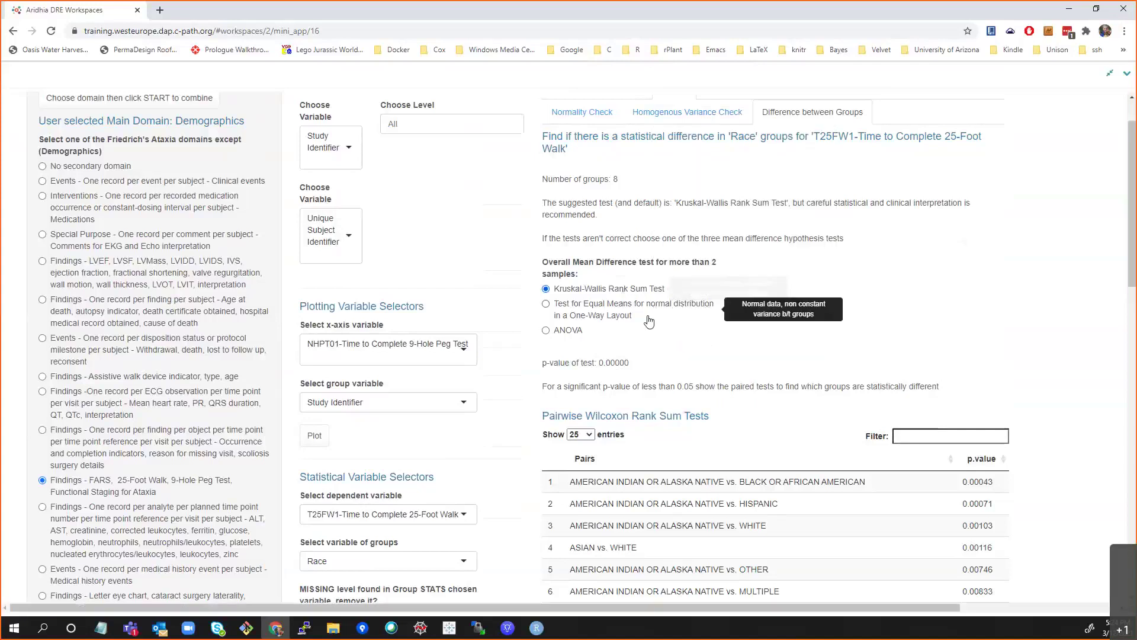
pyautogui.moveTo(621, 302)
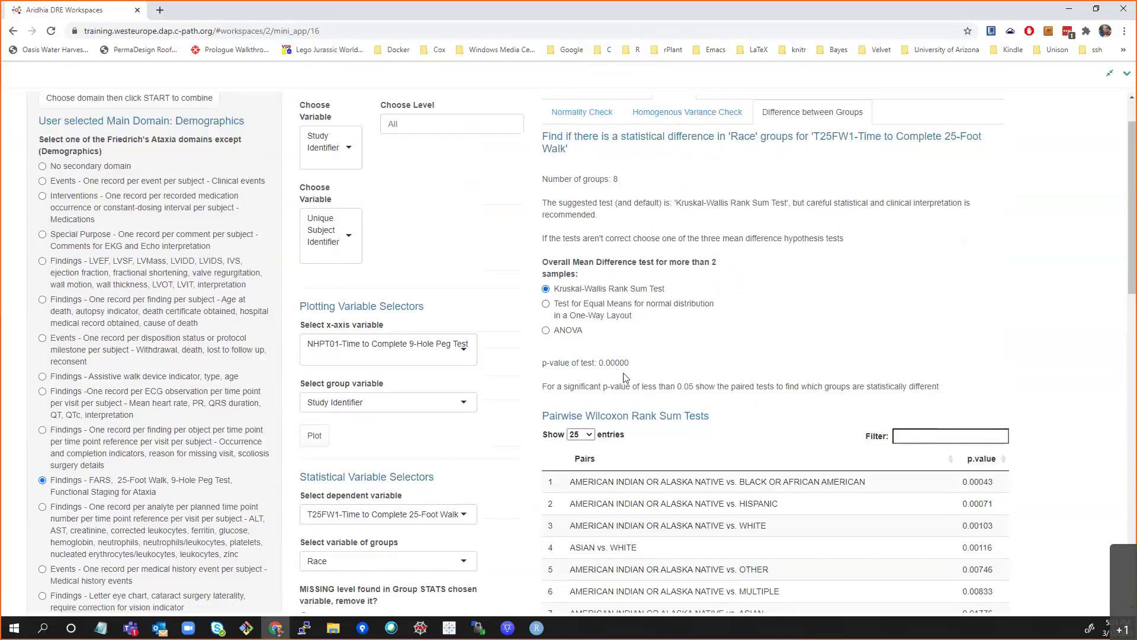
# Step: Review the p-values of the race group pairs in the Pairwise Wilcoxon Rank Sum Tests table against the 0.05 significance threshold
pyautogui.scroll(-1, 628, 375)
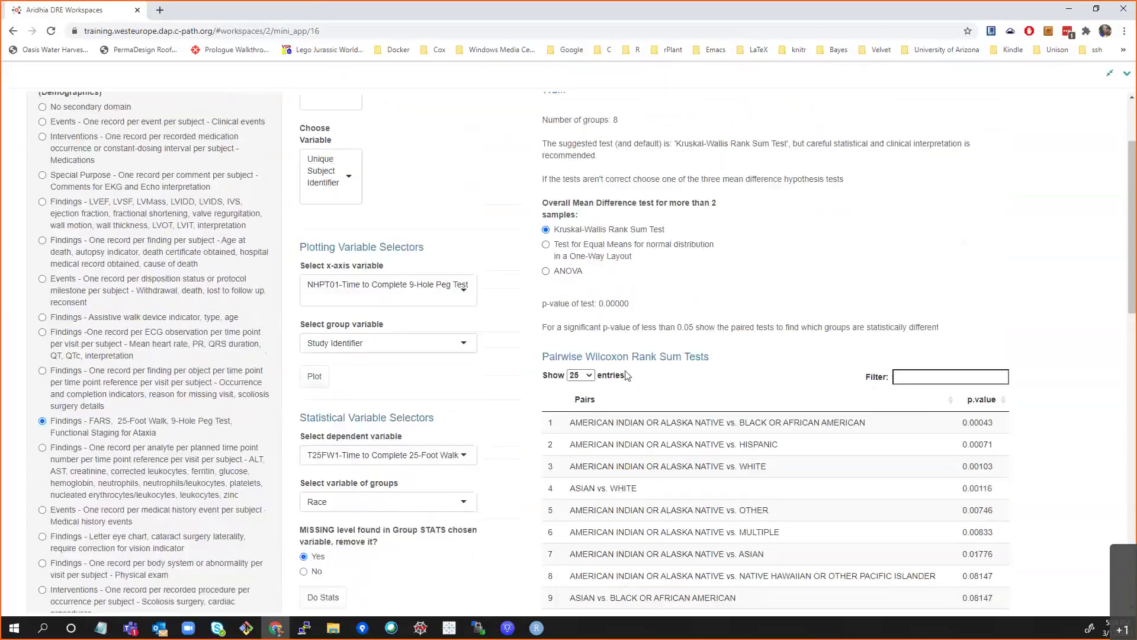
pyautogui.scroll(-1, 865, 373)
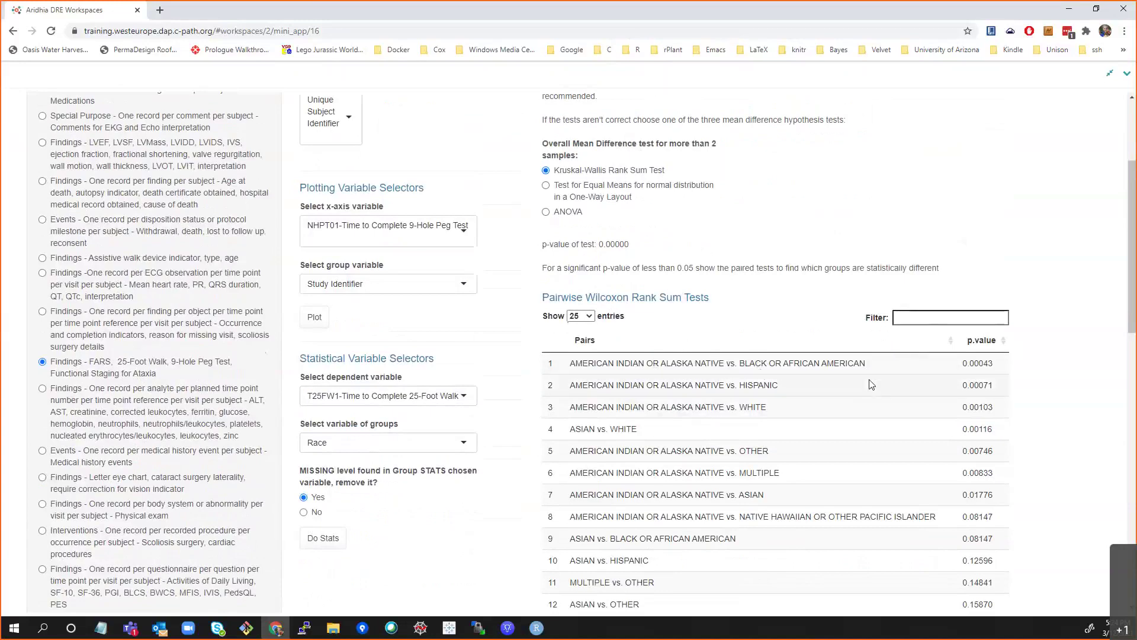
pyautogui.scroll(2, 714, 309)
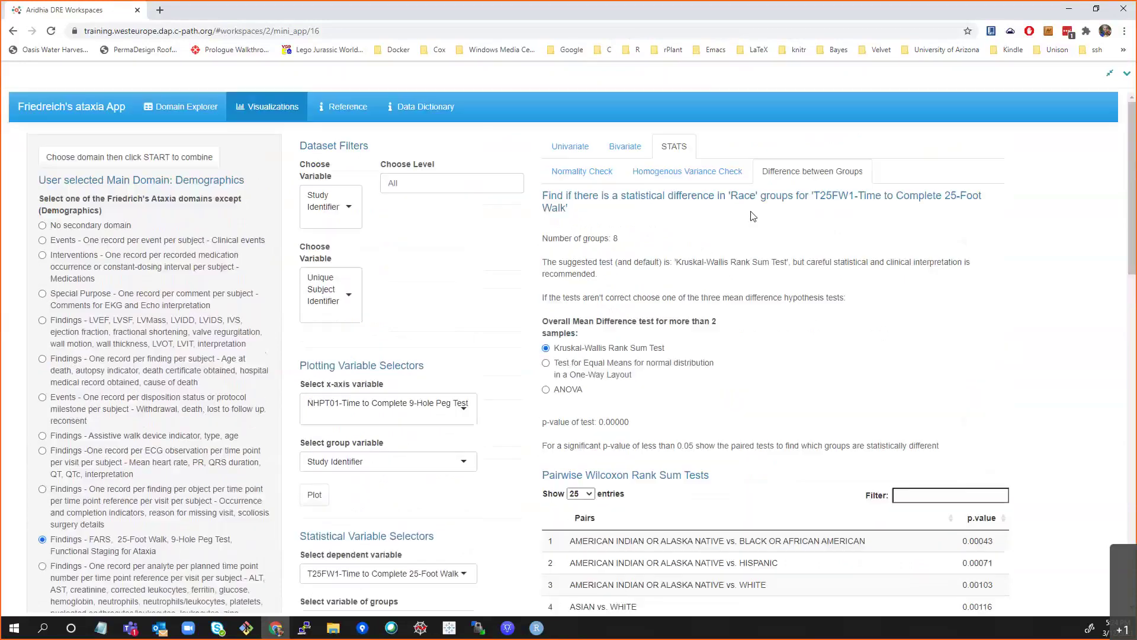
pyautogui.scroll(-1, 726, 314)
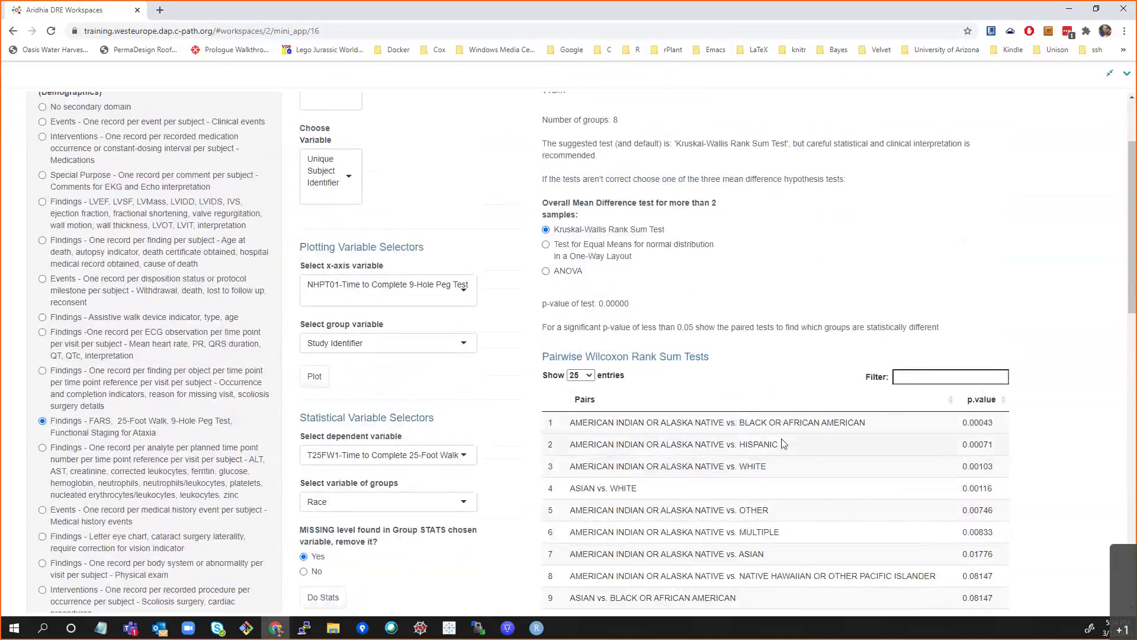
pyautogui.scroll(-3, 972, 473)
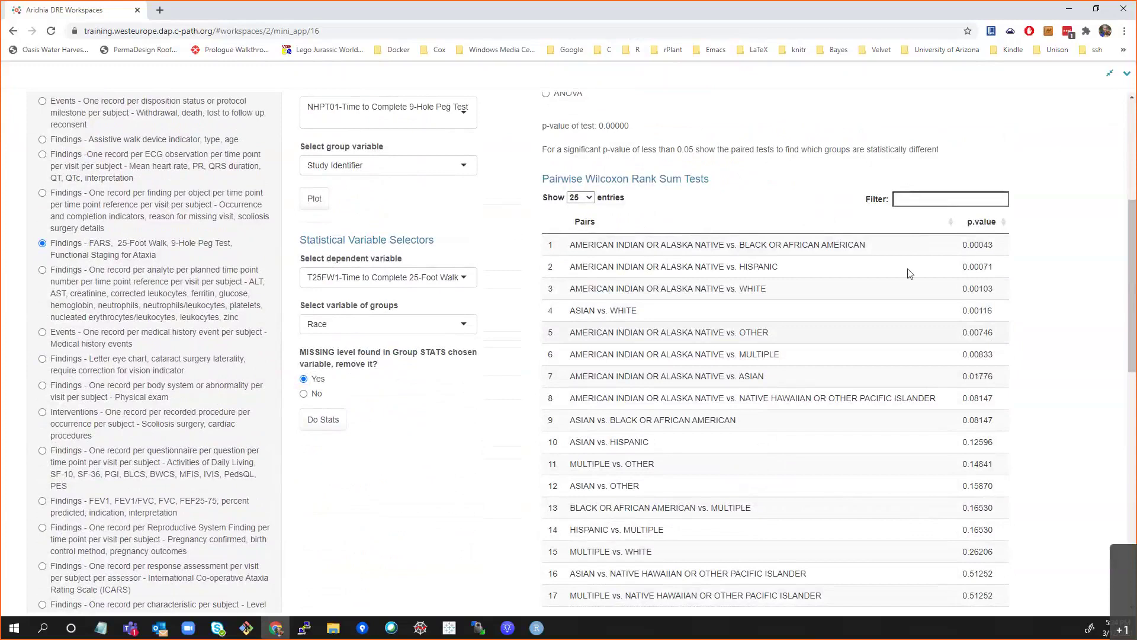
pyautogui.scroll(1, 745, 224)
pyautogui.scroll(4, 746, 224)
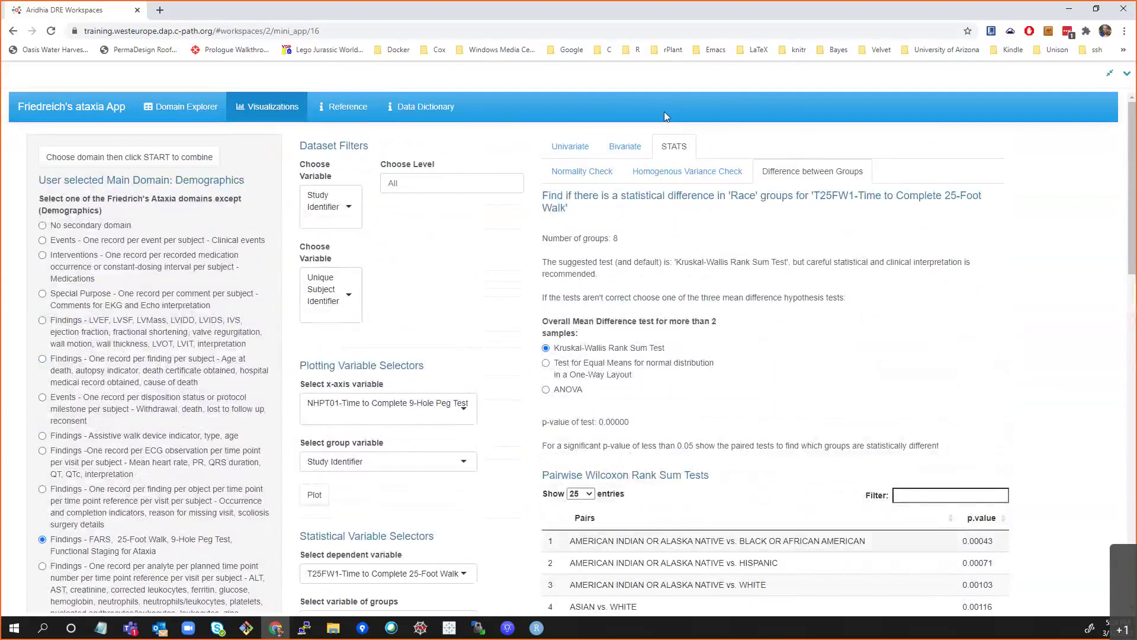
pyautogui.scroll(-4, 686, 382)
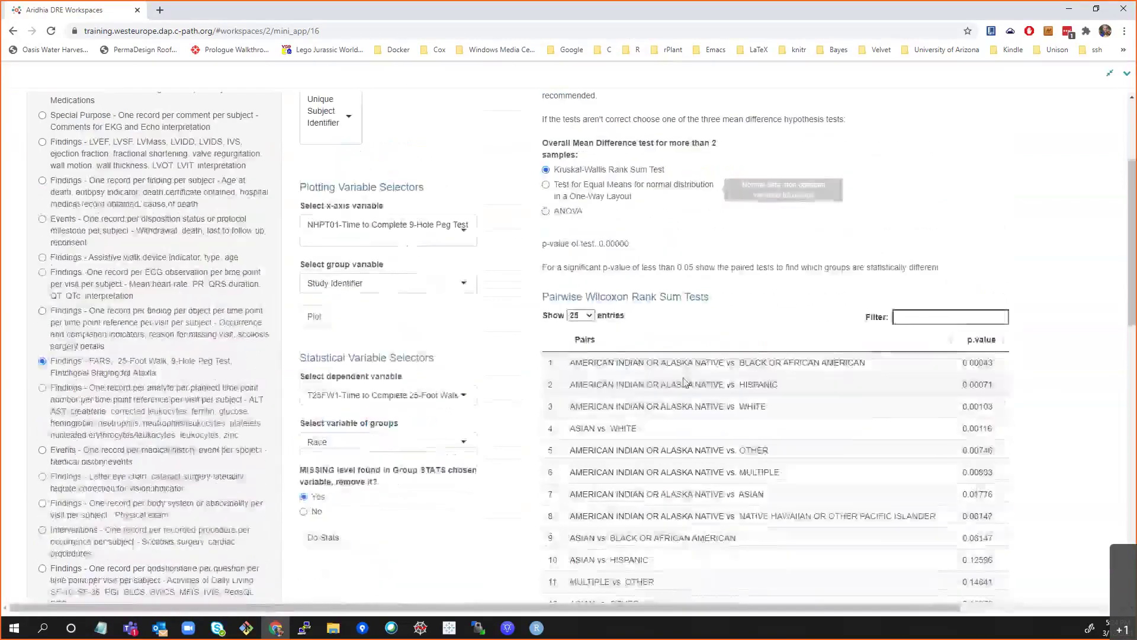
pyautogui.scroll(4, 684, 382)
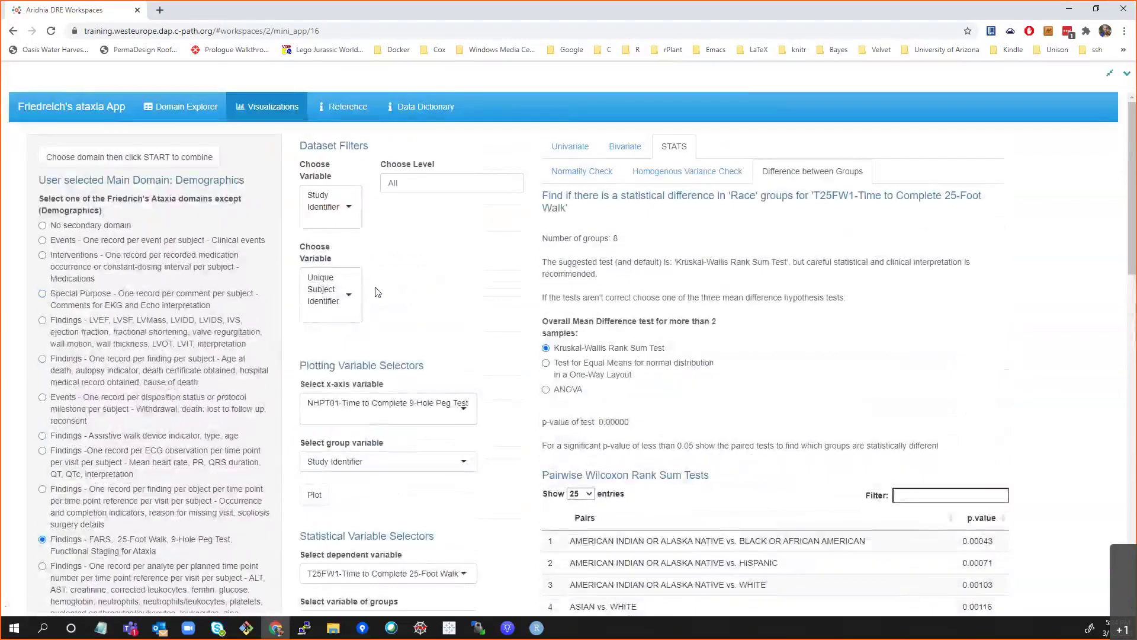
# Step: View the app's Reference guide and read through the Domain Description table in the Data Dictionary down to Vital Signs
pyautogui.click(367, 106)
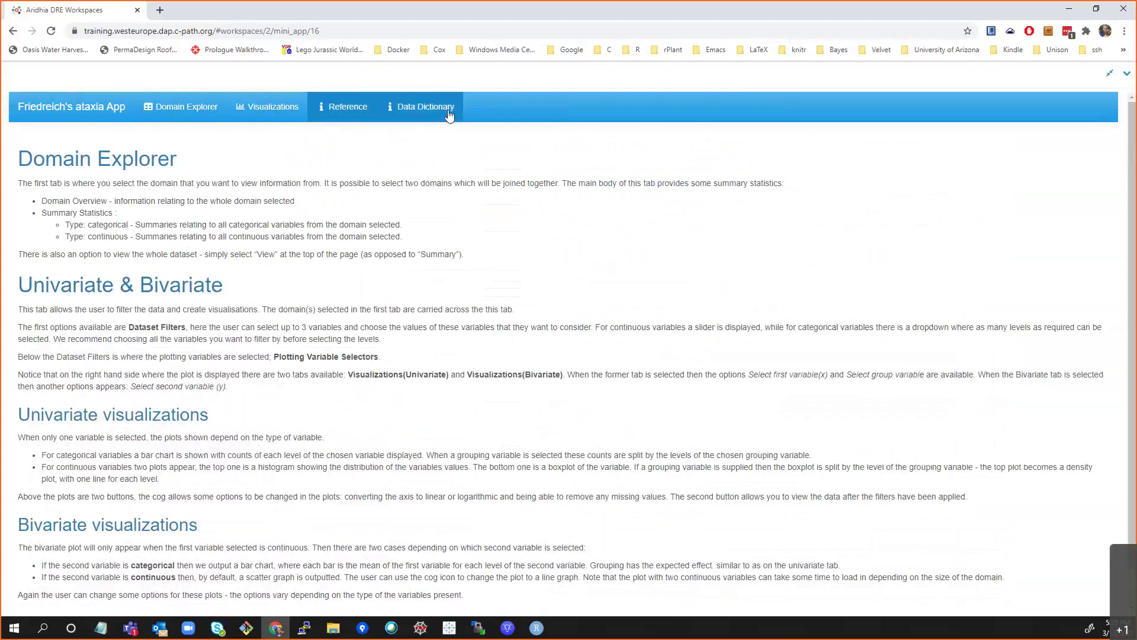
pyautogui.click(425, 108)
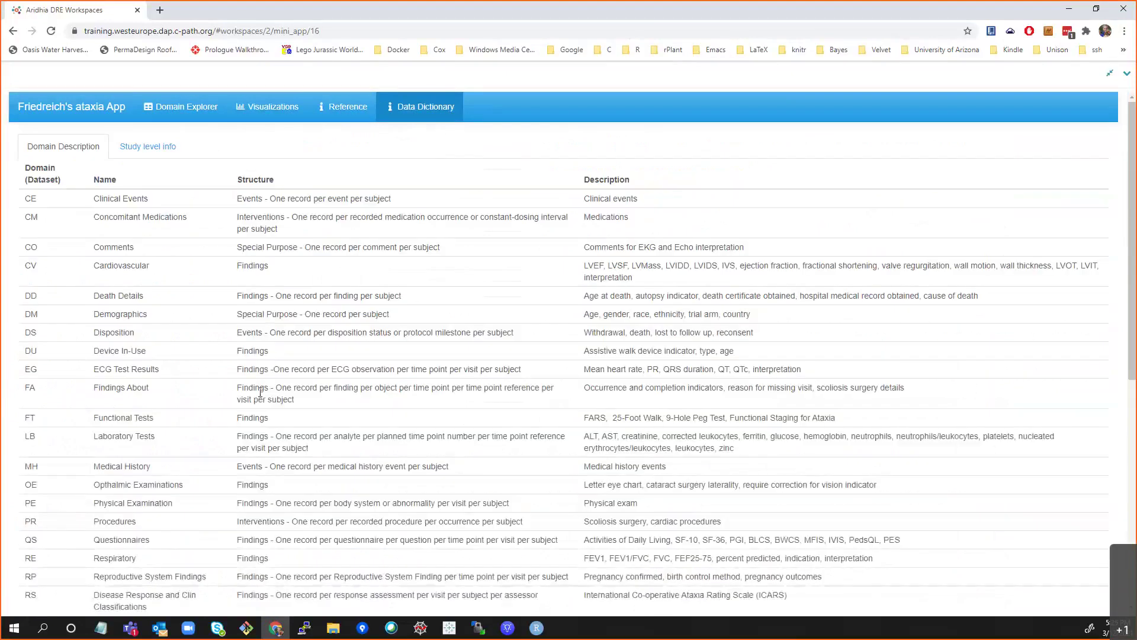
pyautogui.scroll(-7, 250, 351)
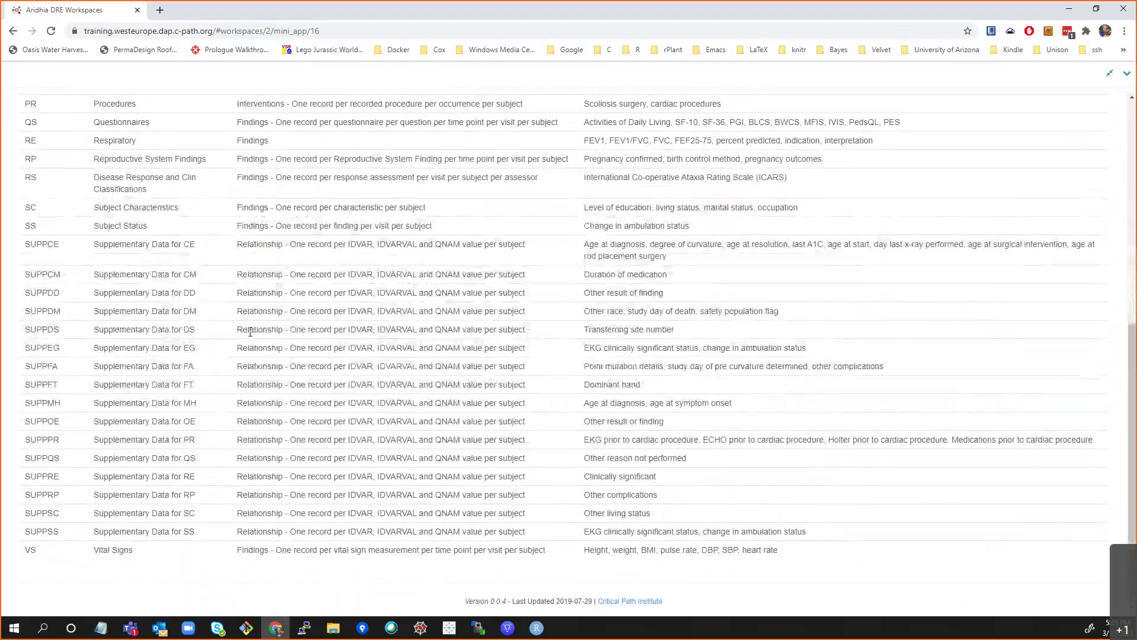
pyautogui.scroll(4, 253, 346)
pyautogui.scroll(3, 251, 351)
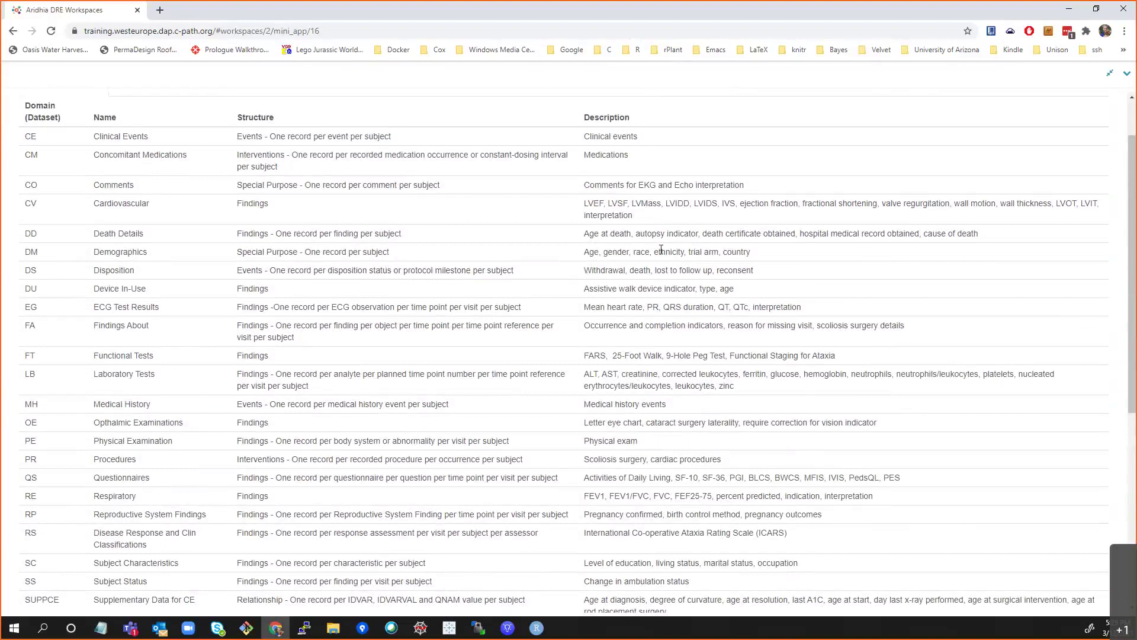
# Step: Show the study level information in the Data Dictionary, listing study names, treatments and contributors
pyautogui.scroll(-1, 341, 293)
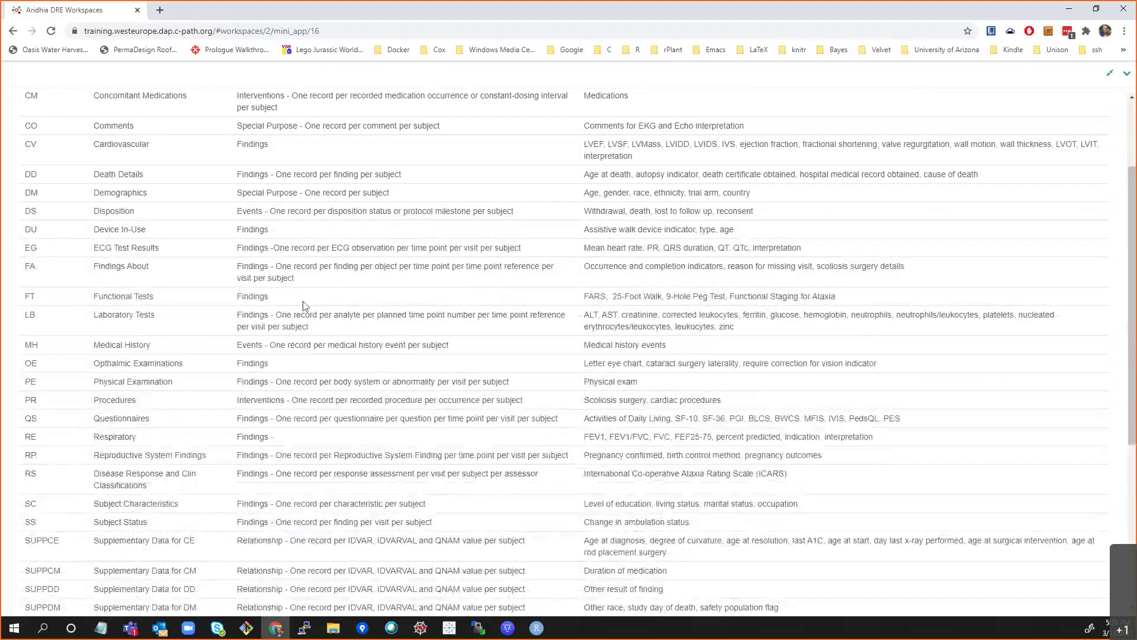
pyautogui.scroll(2, 303, 305)
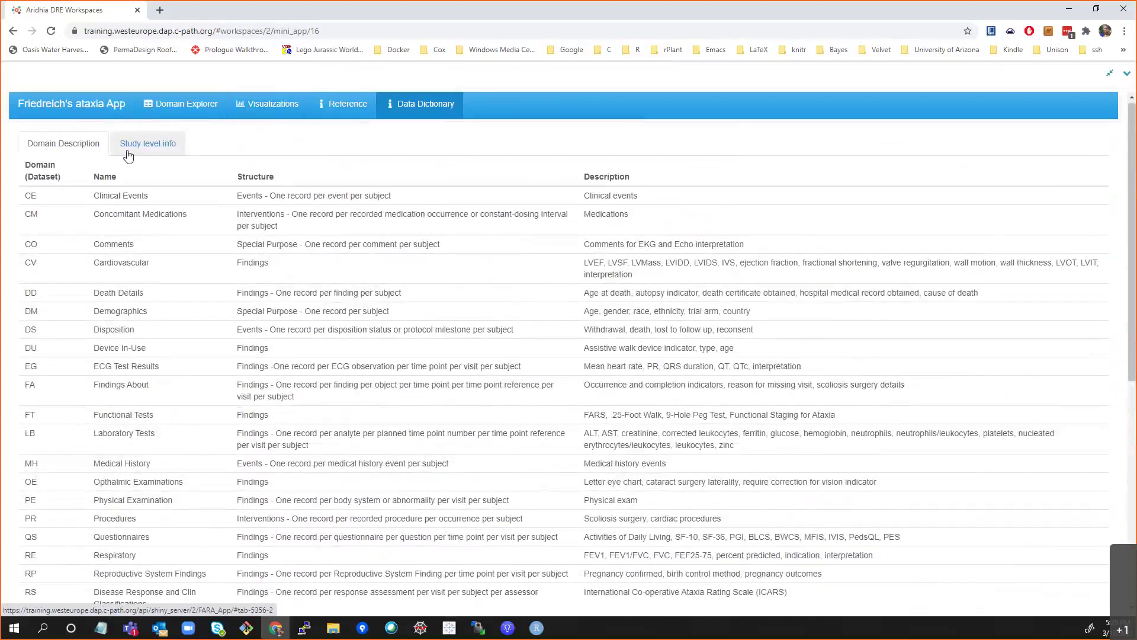
pyautogui.click(132, 153)
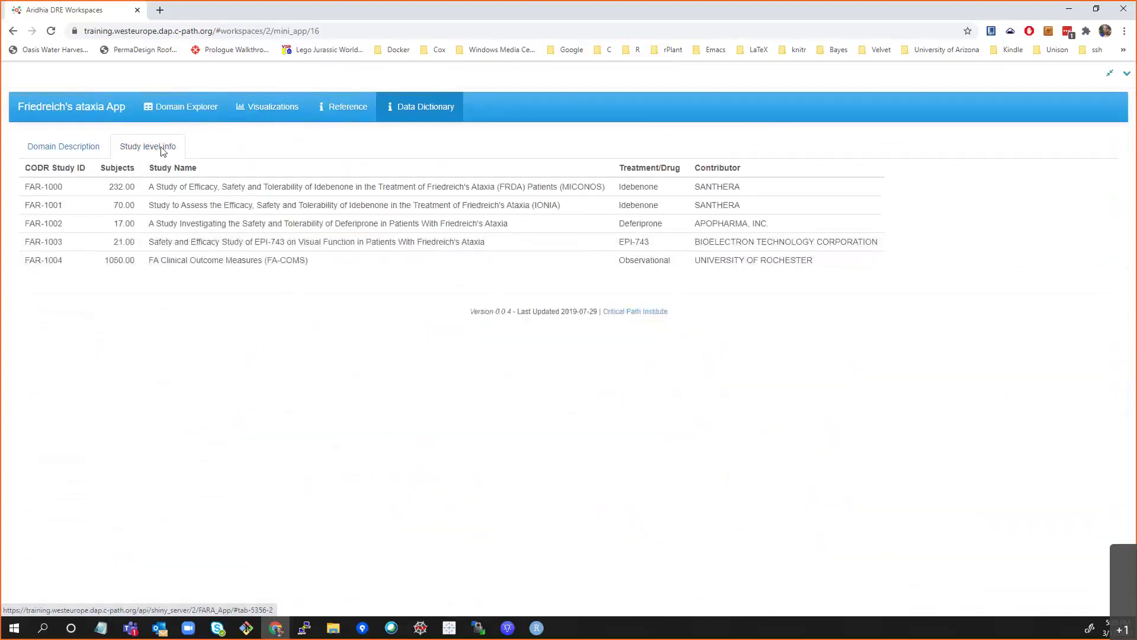